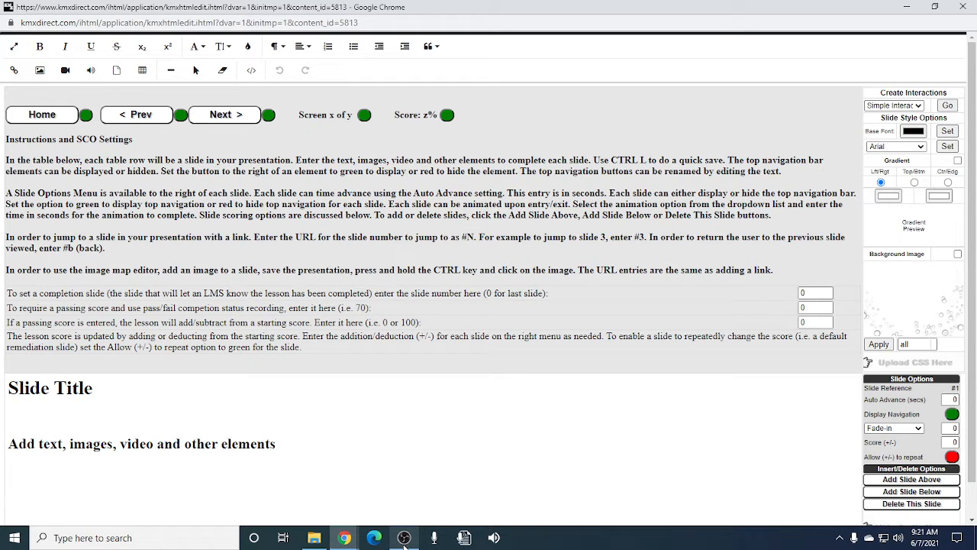
Switch to the kmsi.com page and copy its selected "Unrivaled Learning Technology" section with the image, paragraphs and buttons
{"action": "scroll", "coordinate": [430, 472], "scroll_direction": "down", "scroll_amount": 1}
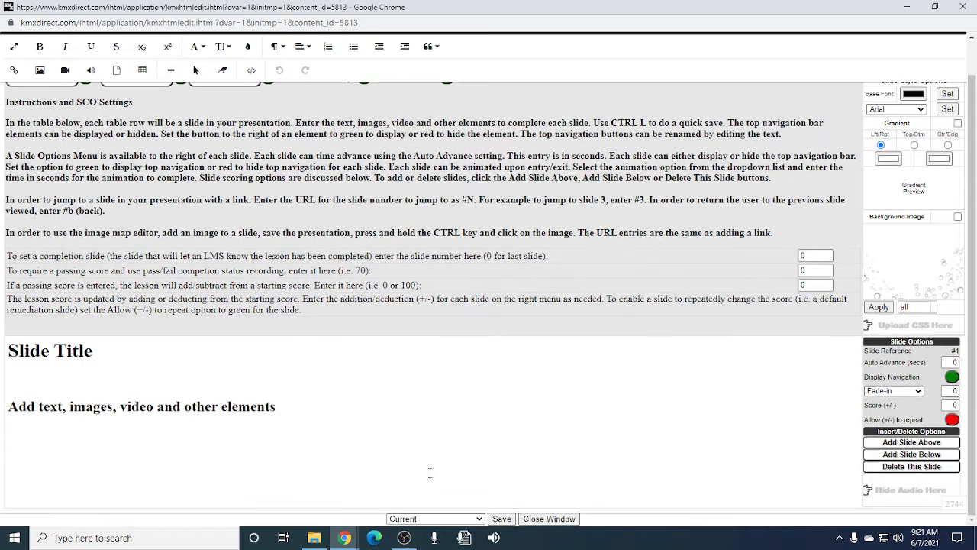
{"action": "mouse_move", "coordinate": [348, 539]}
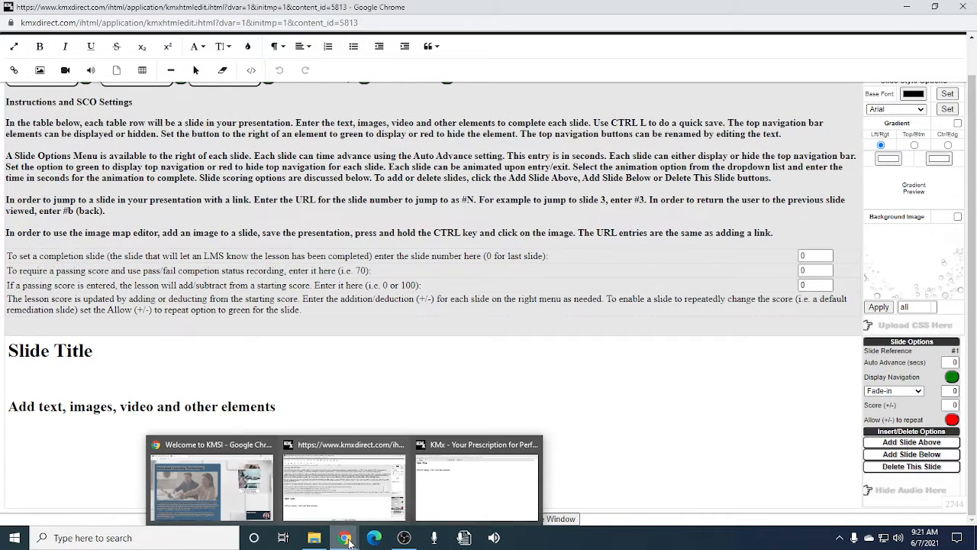
{"action": "left_click", "coordinate": [201, 492]}
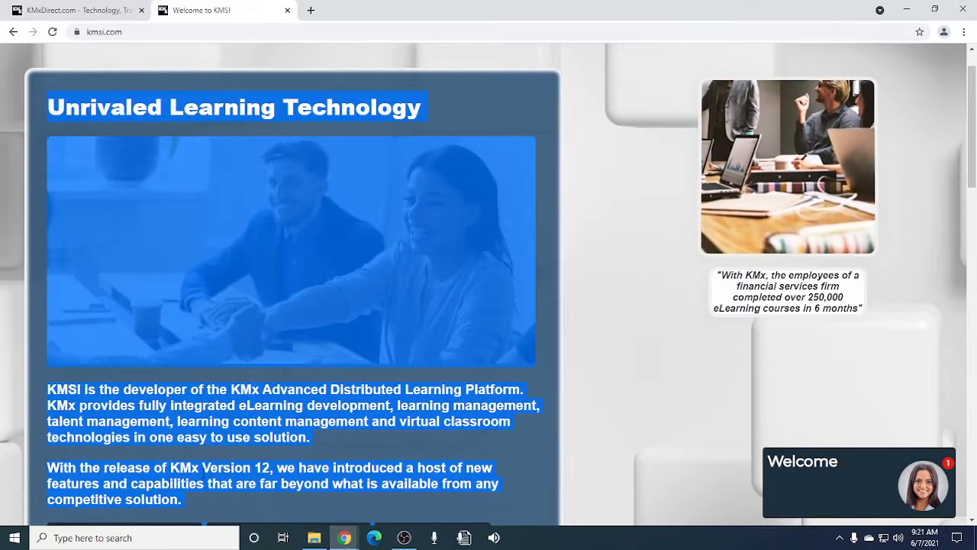
{"action": "right_click", "coordinate": [206, 409]}
{"action": "left_click", "coordinate": [227, 414]}
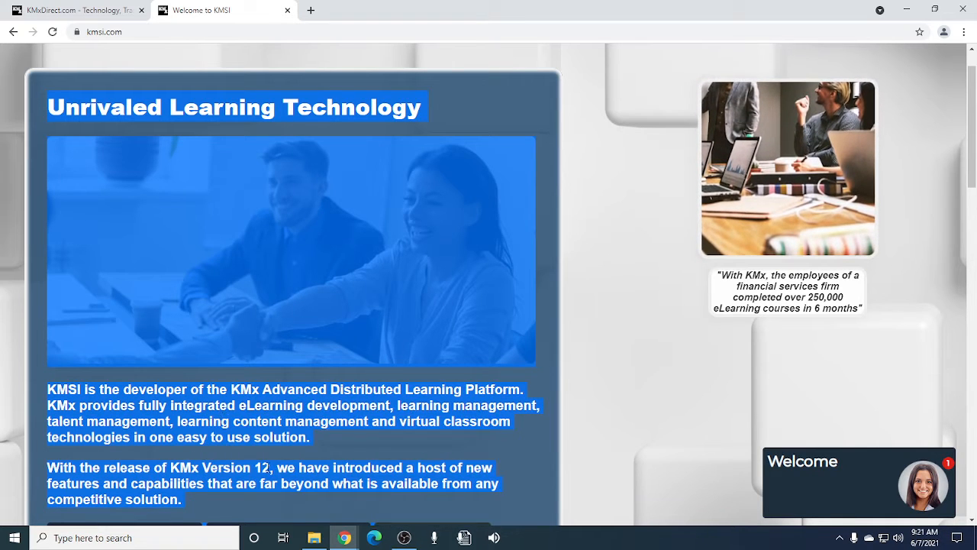
Return to the slide editor and replace slide 1's placeholder title and text with the copied web content
{"action": "mouse_move", "coordinate": [345, 539]}
{"action": "left_click", "coordinate": [342, 497]}
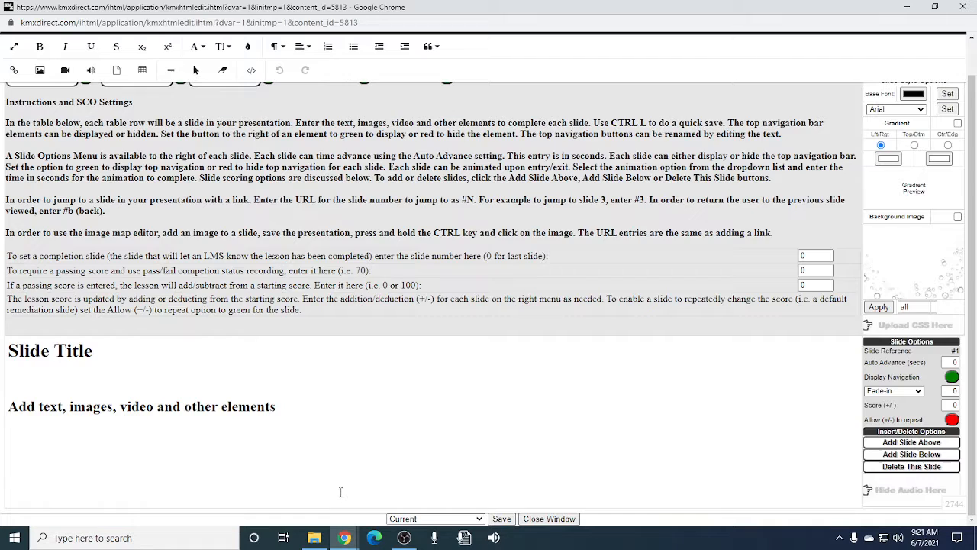
{"action": "left_click_drag", "start_coordinate": [9, 351], "coordinate": [278, 406]}
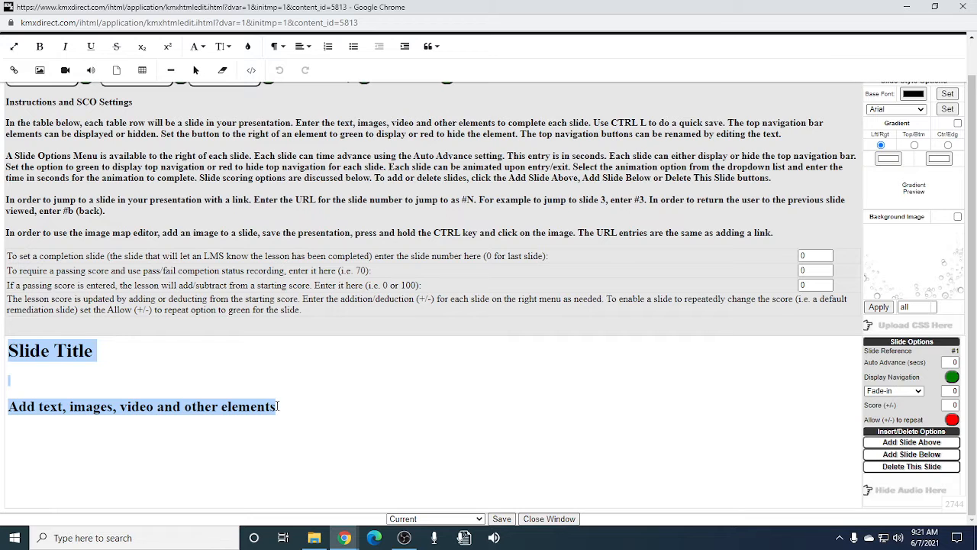
{"action": "key", "text": "ctrl+v"}
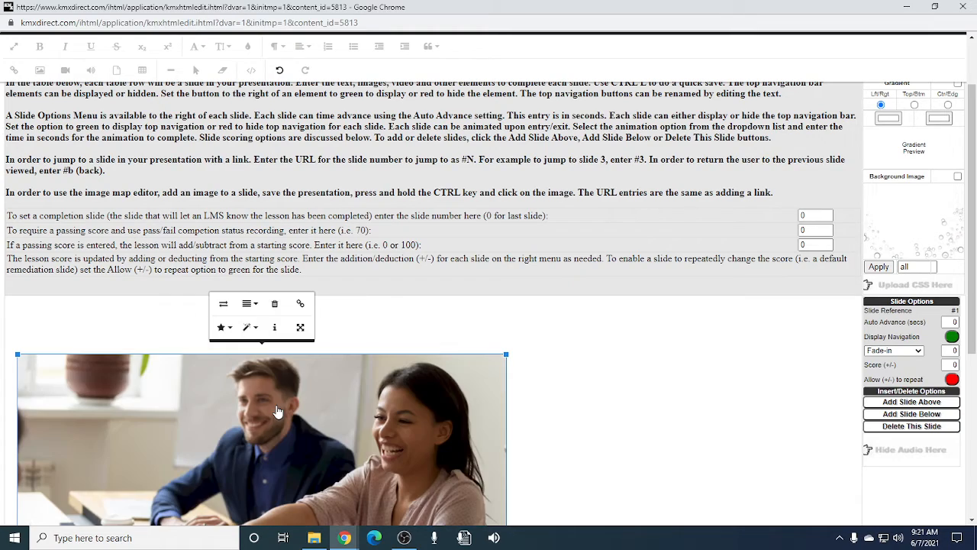
Look over the pasted slide and highlight the white paragraphs between the image and the buttons
{"action": "scroll", "coordinate": [277, 412], "scroll_direction": "down", "scroll_amount": 3}
{"action": "scroll", "coordinate": [275, 403], "scroll_direction": "up", "scroll_amount": 3}
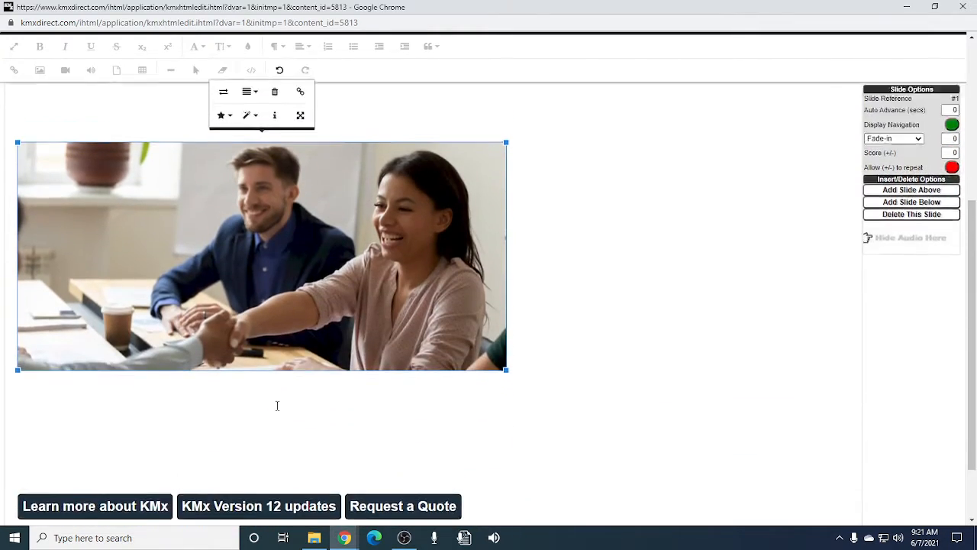
{"action": "scroll", "coordinate": [277, 405], "scroll_direction": "down", "scroll_amount": 4}
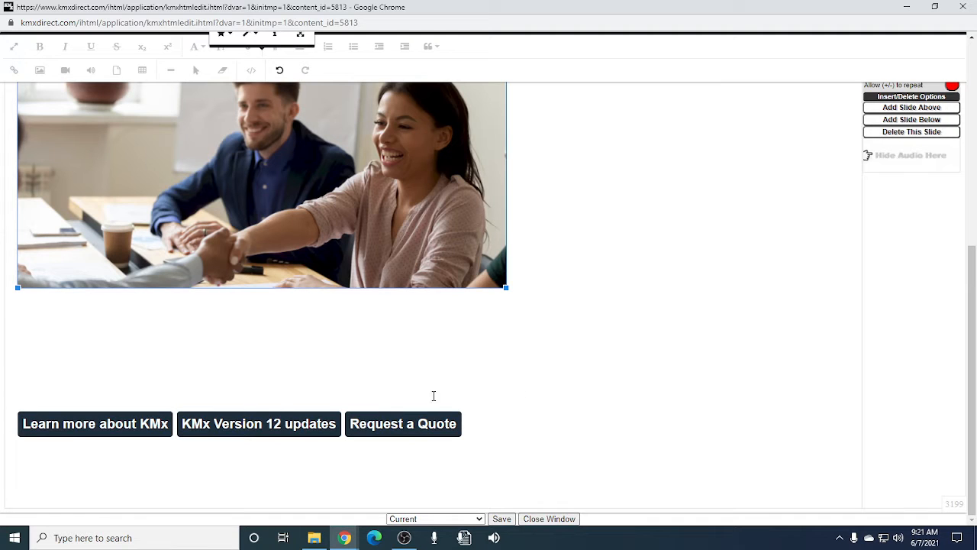
{"action": "left_click_drag", "start_coordinate": [367, 391], "coordinate": [18, 302]}
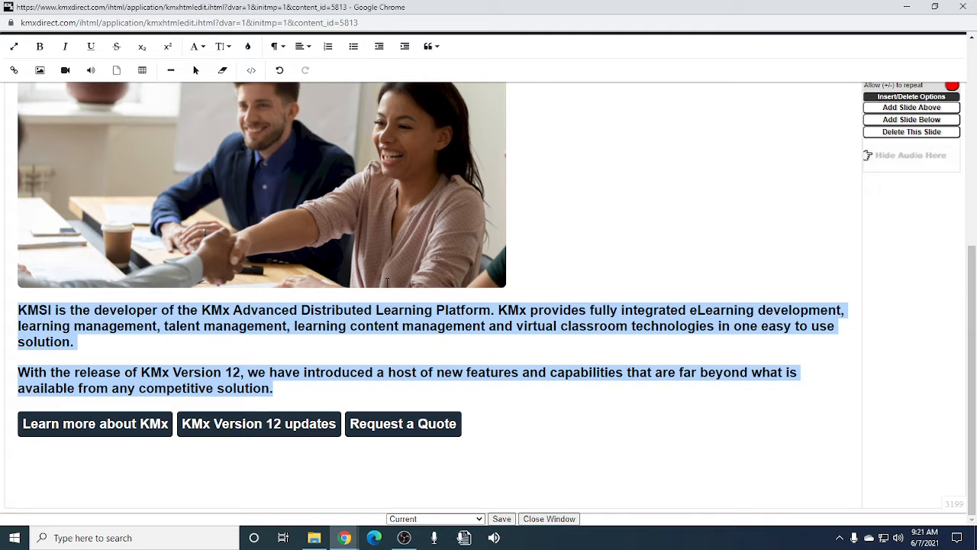
Set the slide's cell background to dark slate blue and check the white text against it
{"action": "scroll", "coordinate": [603, 227], "scroll_direction": "up", "scroll_amount": 3}
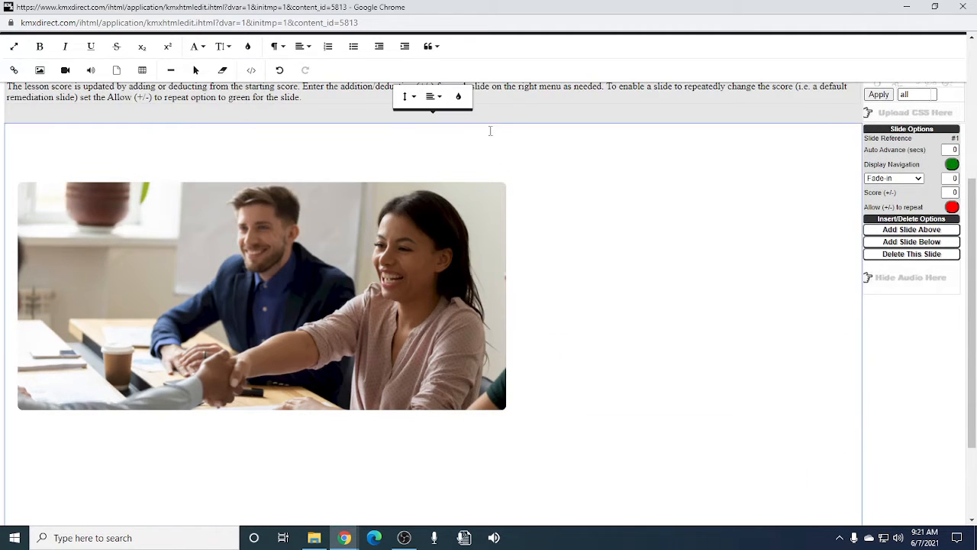
{"action": "left_click", "coordinate": [458, 97]}
{"action": "scroll", "coordinate": [462, 100], "scroll_direction": "up", "scroll_amount": 1}
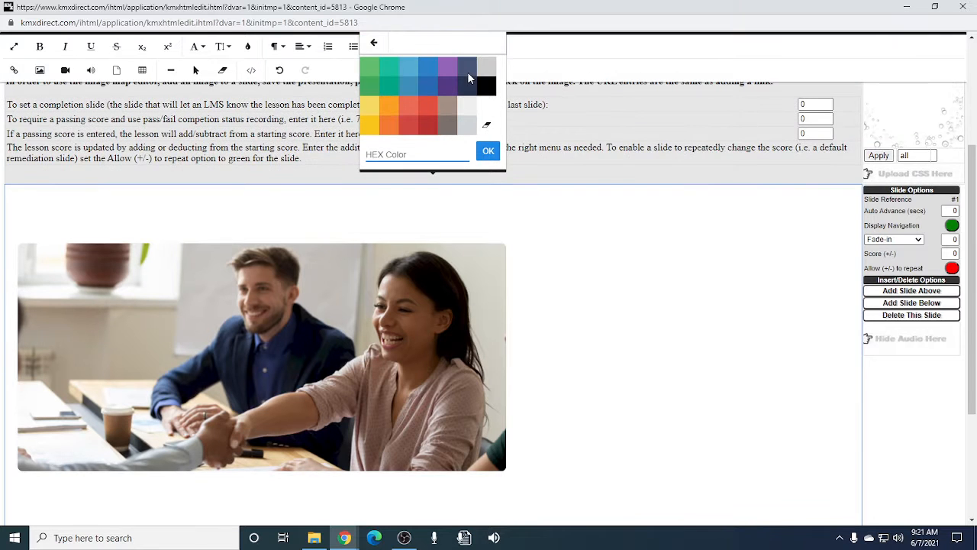
{"action": "left_click", "coordinate": [471, 78]}
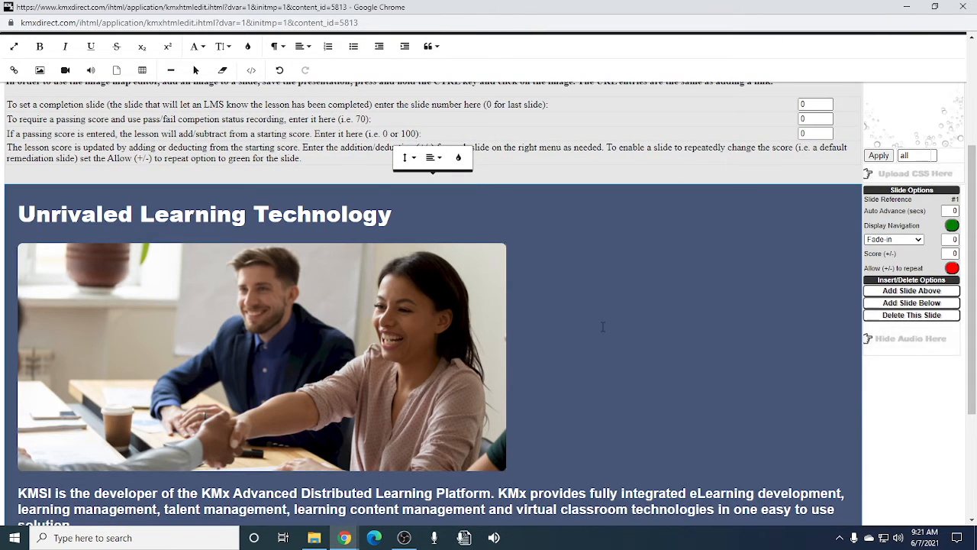
{"action": "scroll", "coordinate": [602, 326], "scroll_direction": "down", "scroll_amount": 3}
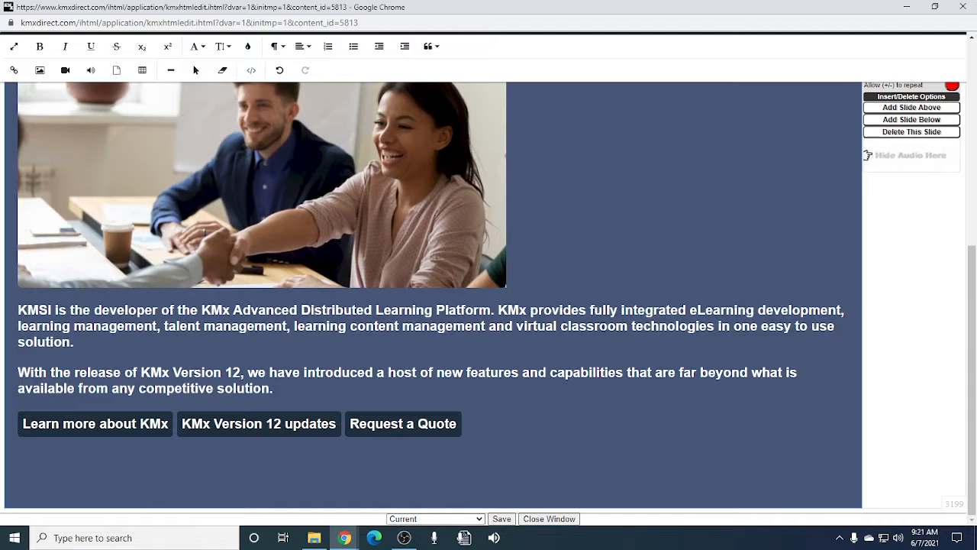
{"action": "scroll", "coordinate": [602, 326], "scroll_direction": "up", "scroll_amount": 3}
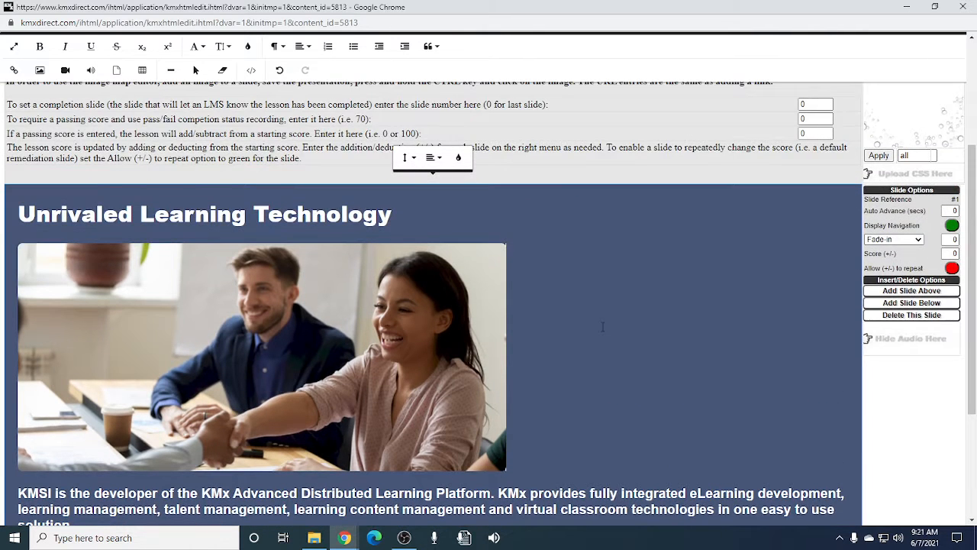
{"action": "scroll", "coordinate": [602, 326], "scroll_direction": "down", "scroll_amount": 3}
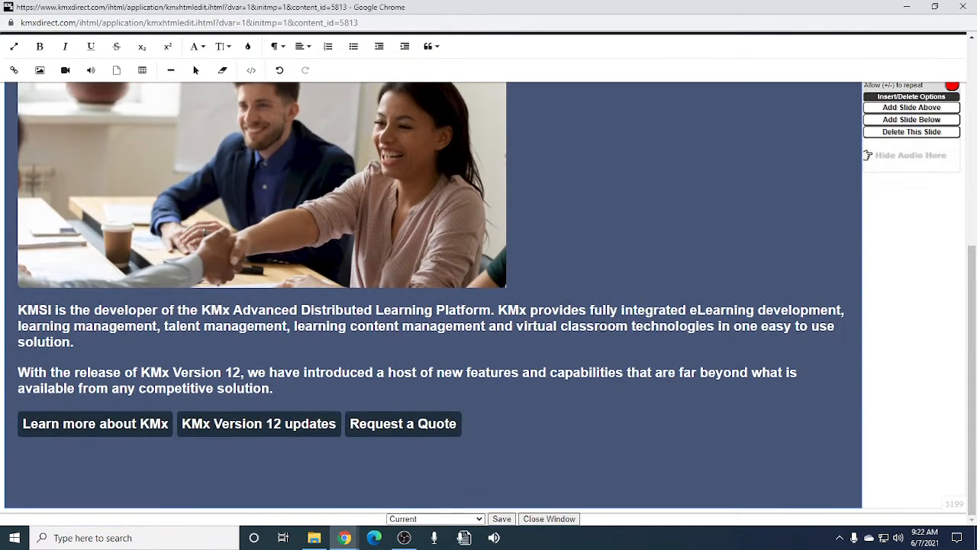
Clear the background colour from the slide's cell
{"action": "scroll", "coordinate": [602, 326], "scroll_direction": "up", "scroll_amount": 3}
{"action": "scroll", "coordinate": [602, 326], "scroll_direction": "down", "scroll_amount": 2}
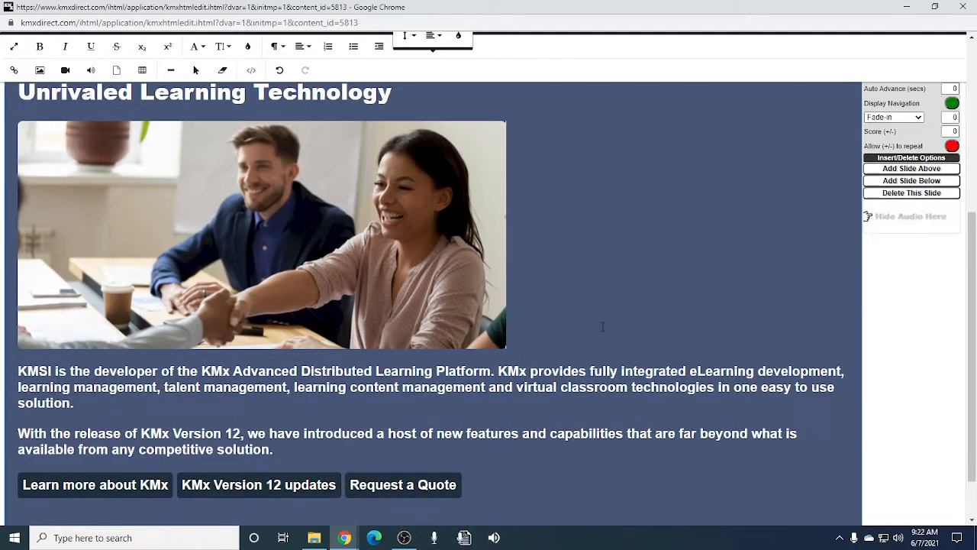
{"action": "scroll", "coordinate": [603, 326], "scroll_direction": "up", "scroll_amount": 2}
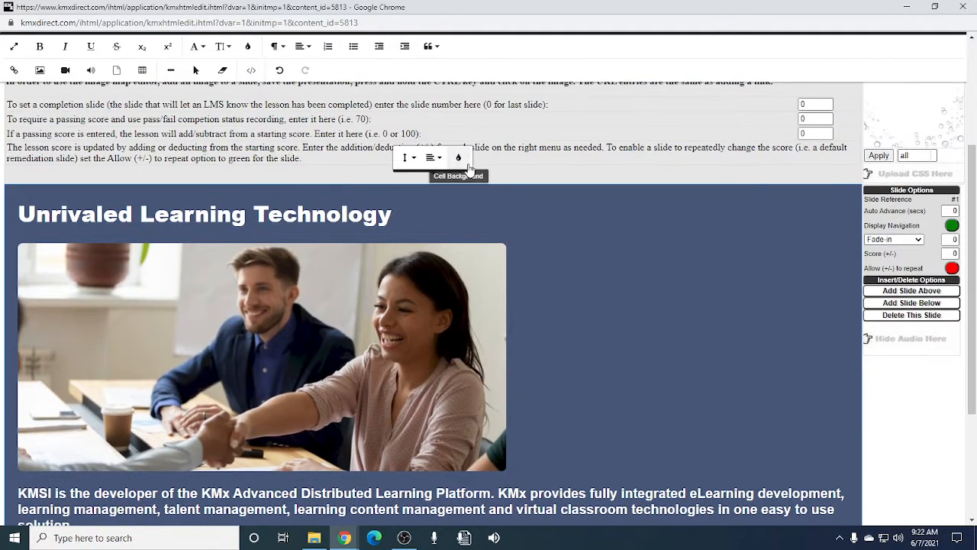
{"action": "left_click", "coordinate": [463, 162]}
{"action": "left_click", "coordinate": [489, 131]}
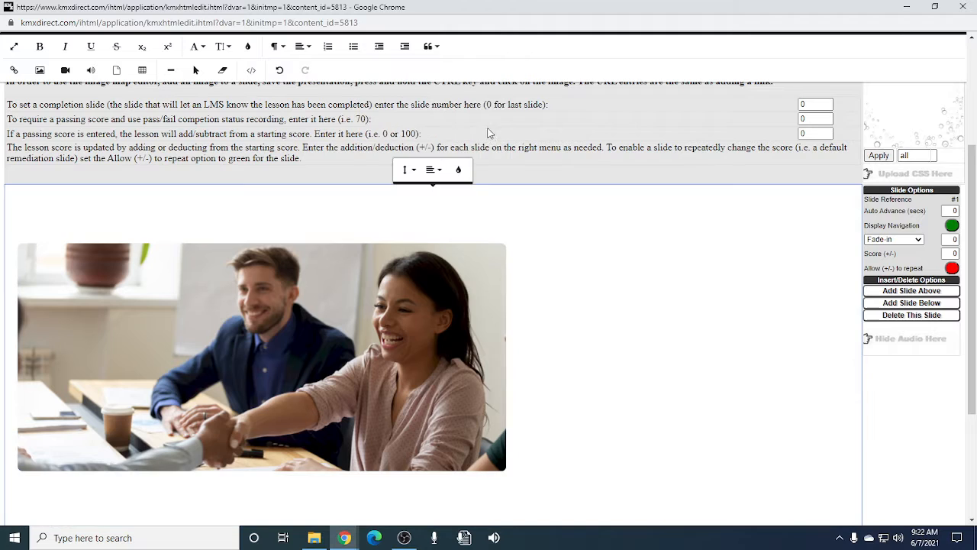
Clear the formatting of the "Unrivaled Learning Technology" title and apply the Heading 1 style to it
{"action": "left_click_drag", "start_coordinate": [484, 221], "coordinate": [25, 221]}
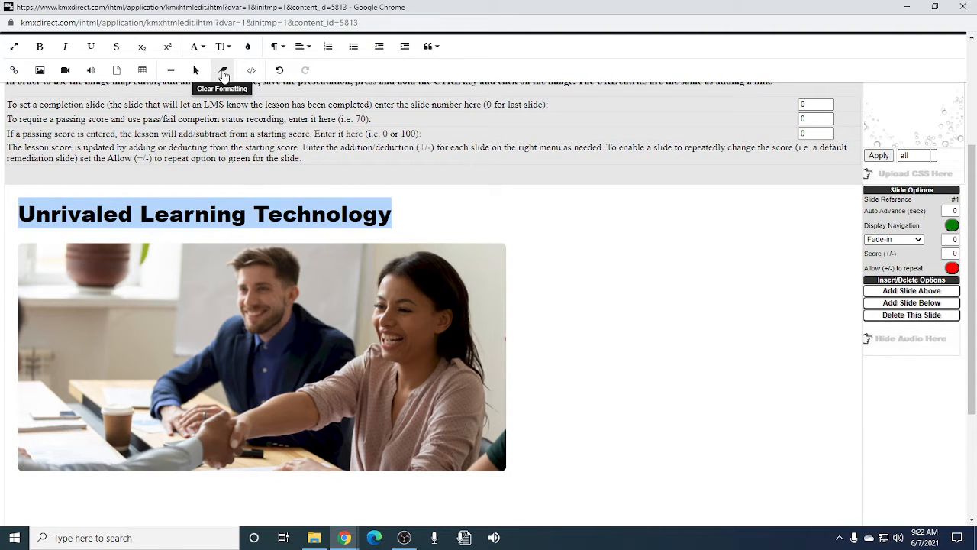
{"action": "left_click", "coordinate": [223, 74]}
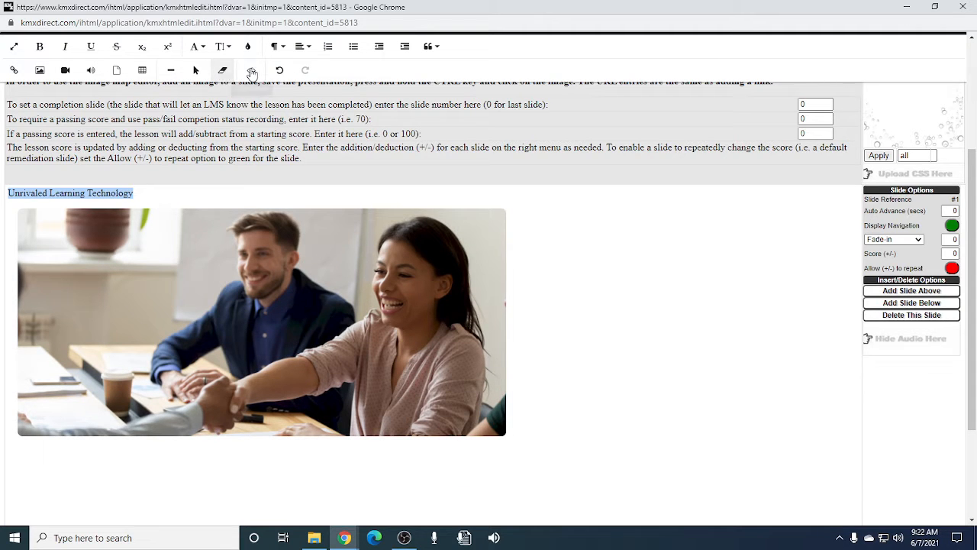
{"action": "left_click", "coordinate": [274, 47]}
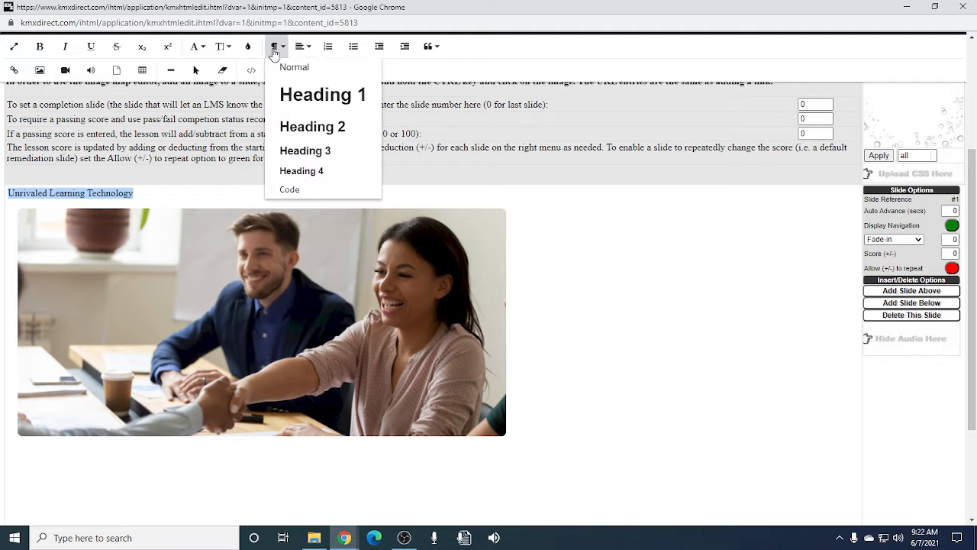
{"action": "left_click", "coordinate": [280, 91]}
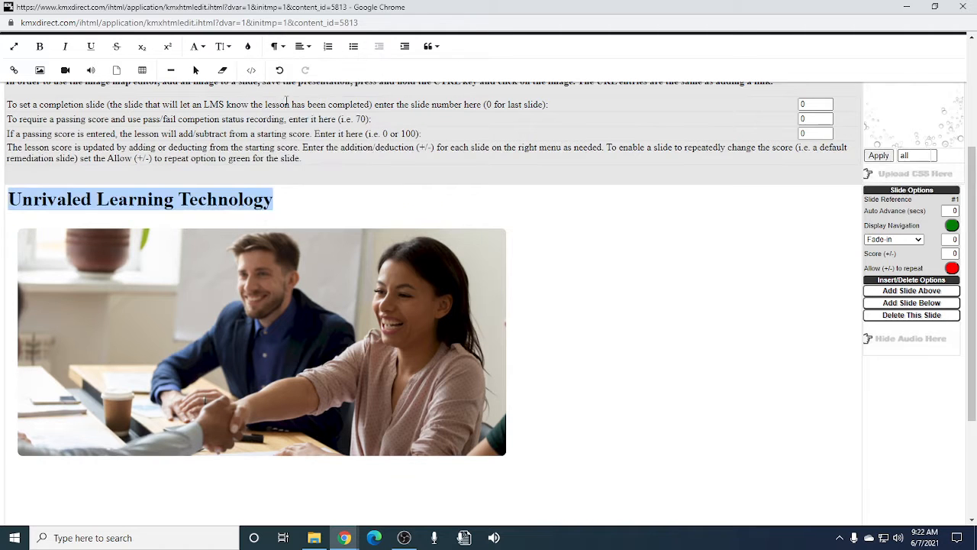
Clear the formatting of the two hidden paragraphs below the image and apply the Heading 2 style to them
{"action": "scroll", "coordinate": [546, 221], "scroll_direction": "down", "scroll_amount": 1}
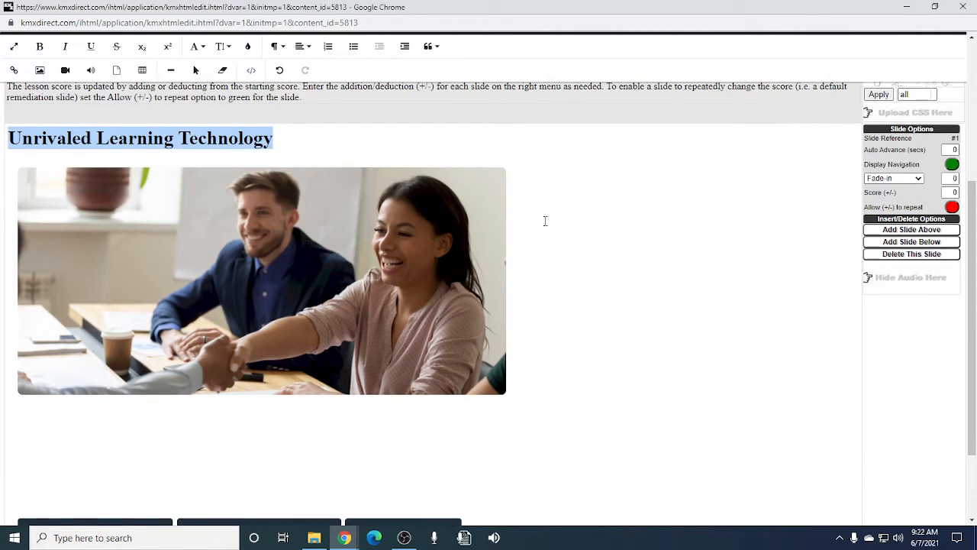
{"action": "scroll", "coordinate": [545, 221], "scroll_direction": "down", "scroll_amount": 2}
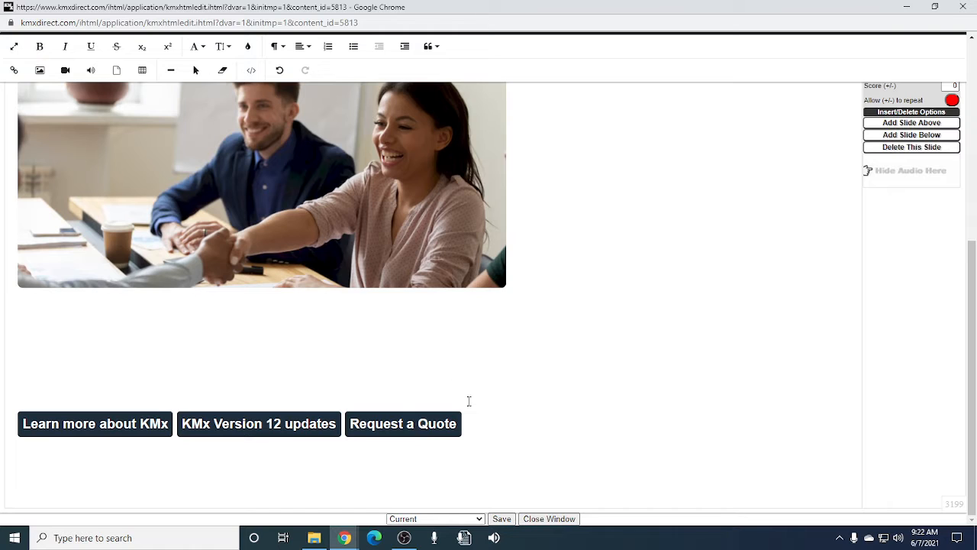
{"action": "left_click_drag", "start_coordinate": [469, 401], "coordinate": [24, 287]}
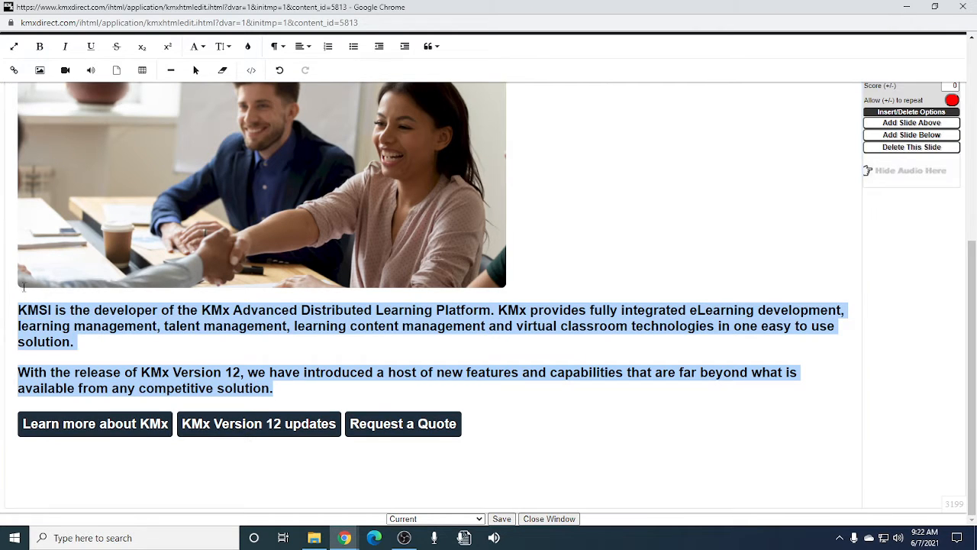
{"action": "left_click", "coordinate": [223, 70]}
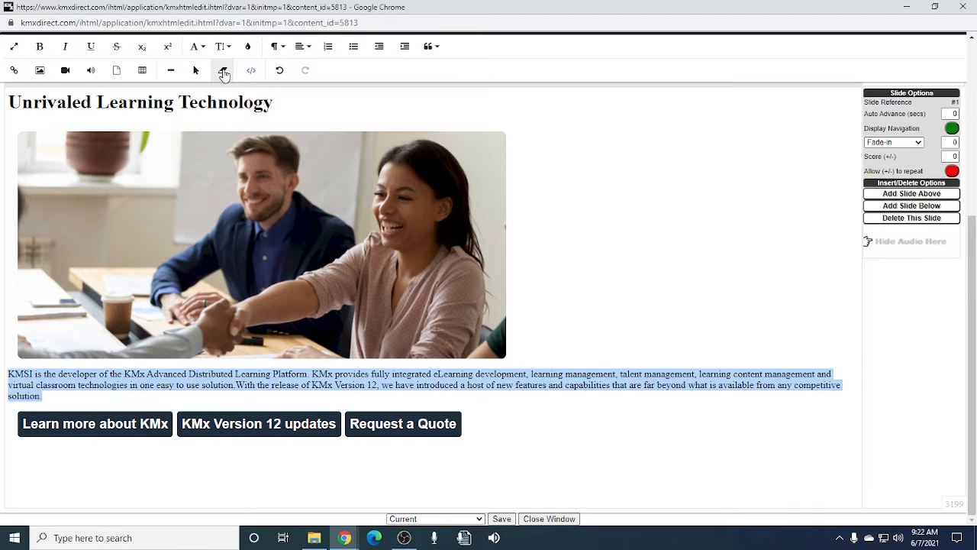
{"action": "left_click", "coordinate": [278, 47]}
{"action": "left_click", "coordinate": [285, 125]}
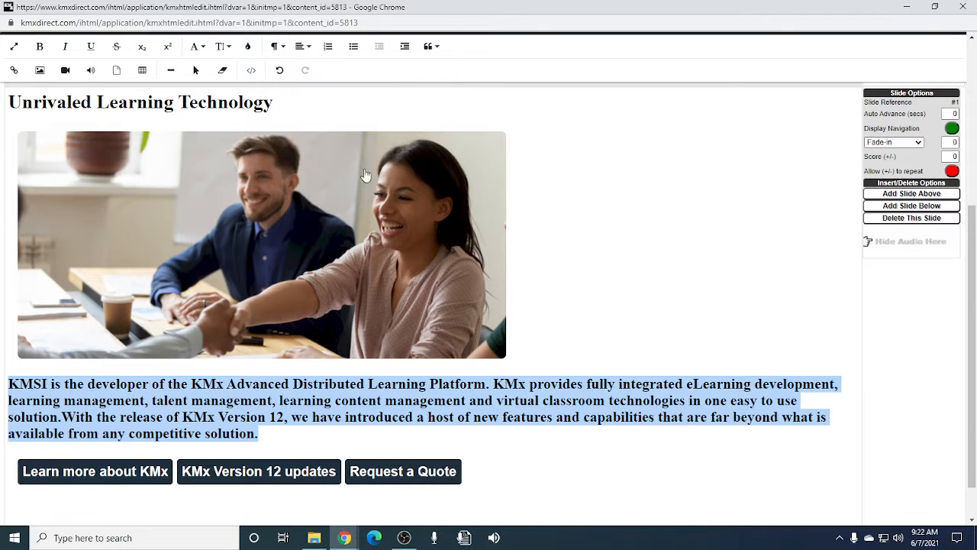
Deselect the text and review the reformatted slide from its title down to the buttons
{"action": "scroll", "coordinate": [735, 299], "scroll_direction": "up", "scroll_amount": 1}
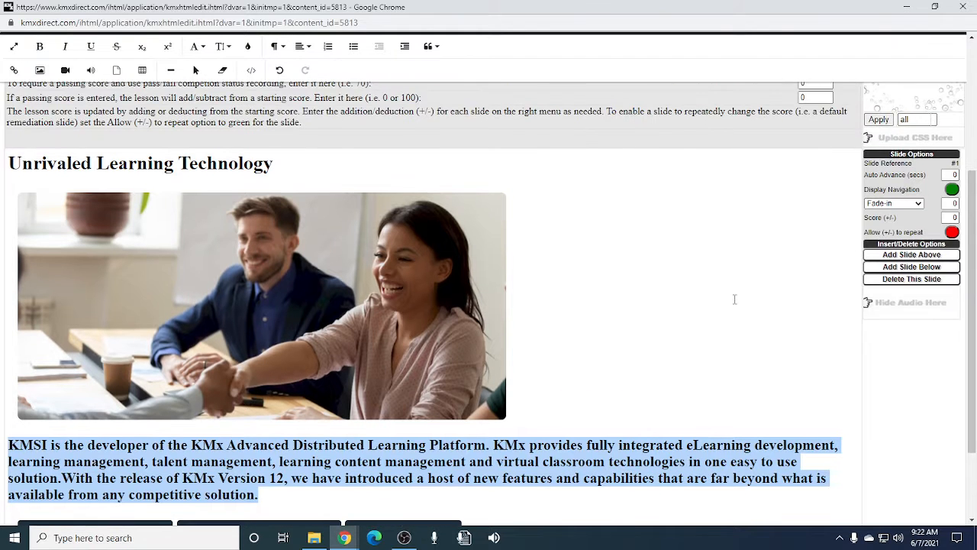
{"action": "scroll", "coordinate": [734, 299], "scroll_direction": "down", "scroll_amount": 2}
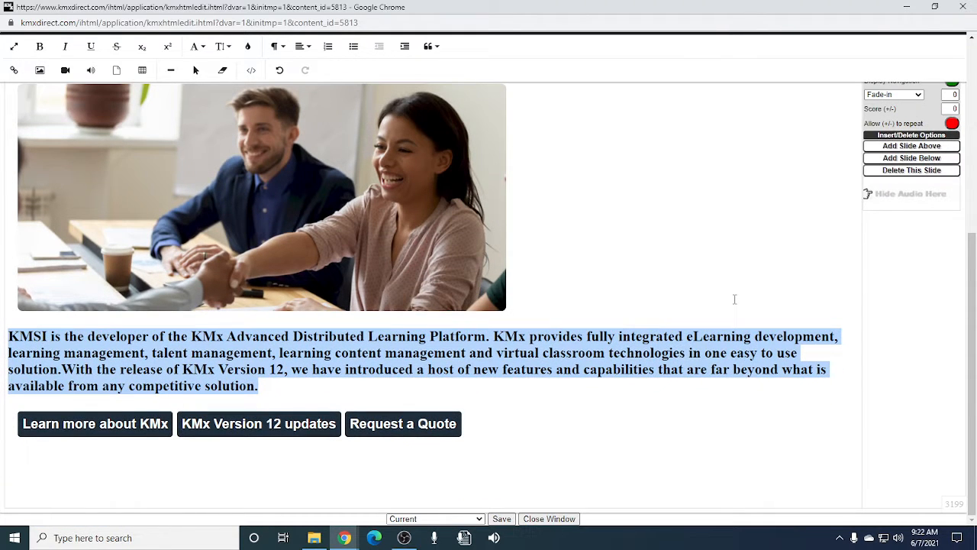
{"action": "left_click", "coordinate": [722, 284]}
{"action": "scroll", "coordinate": [721, 285], "scroll_direction": "up", "scroll_amount": 5}
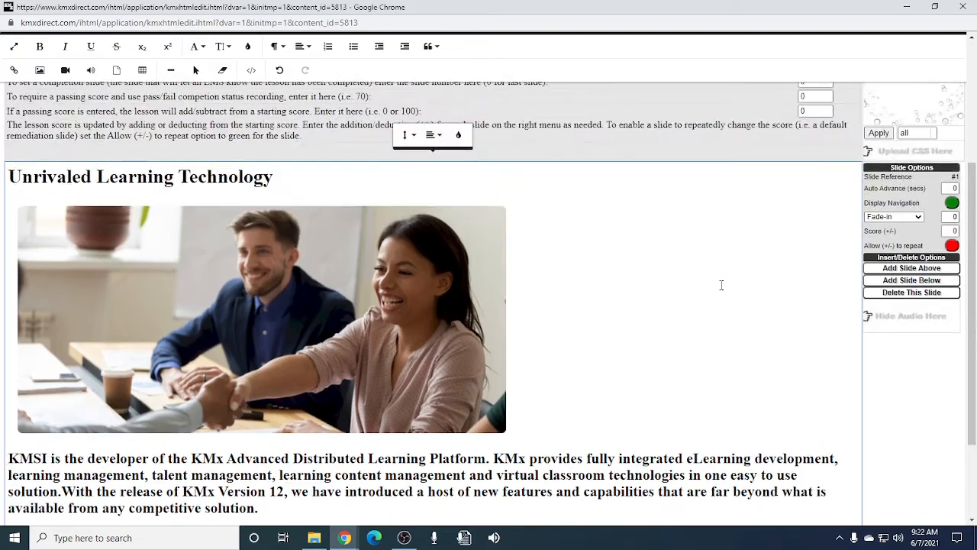
{"action": "scroll", "coordinate": [721, 285], "scroll_direction": "up", "scroll_amount": 2}
{"action": "scroll", "coordinate": [722, 285], "scroll_direction": "down", "scroll_amount": 4}
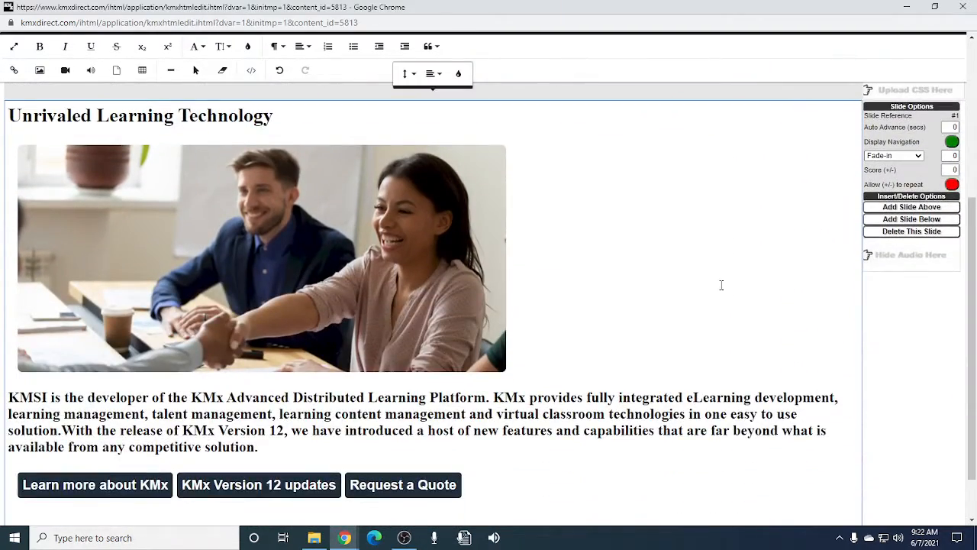
{"action": "scroll", "coordinate": [721, 285], "scroll_direction": "up", "scroll_amount": 1}
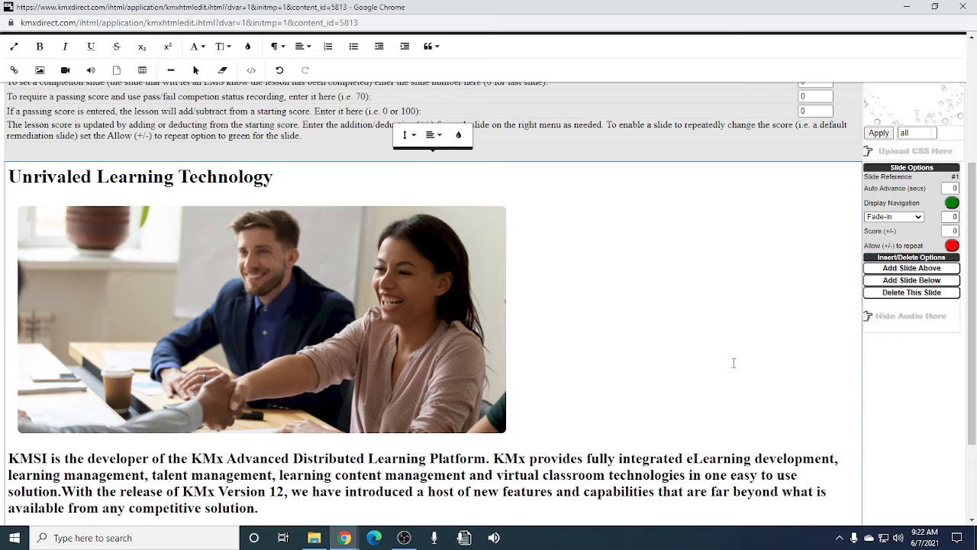
Set the first colour of the slide gradient to a slate blue of RGB 63, 83, 100
{"action": "scroll", "coordinate": [733, 363], "scroll_direction": "up", "scroll_amount": 3}
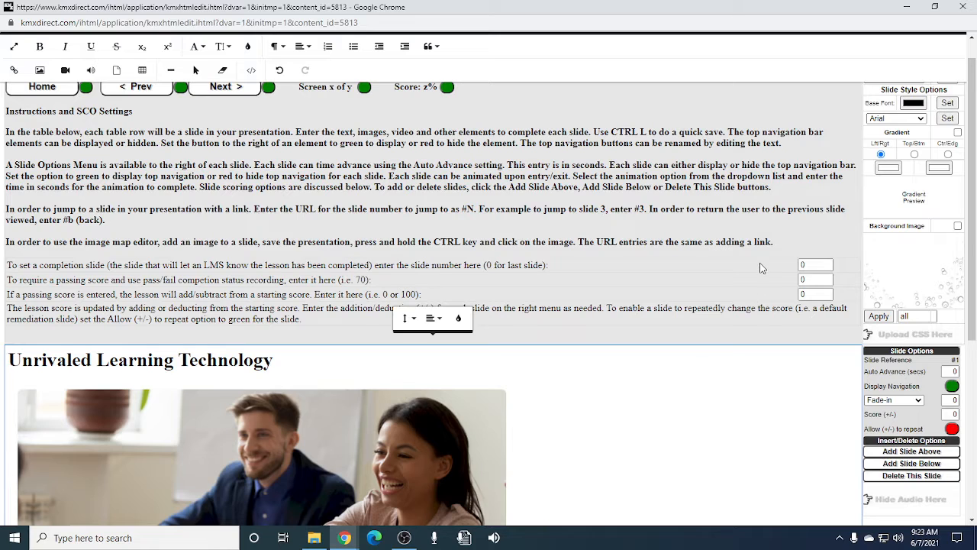
{"action": "left_click", "coordinate": [889, 170]}
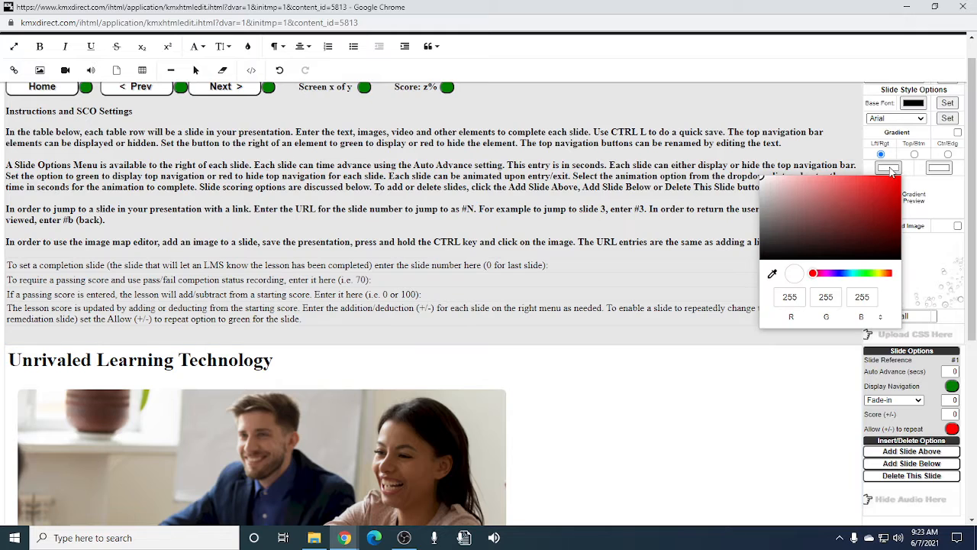
{"action": "left_click", "coordinate": [846, 274]}
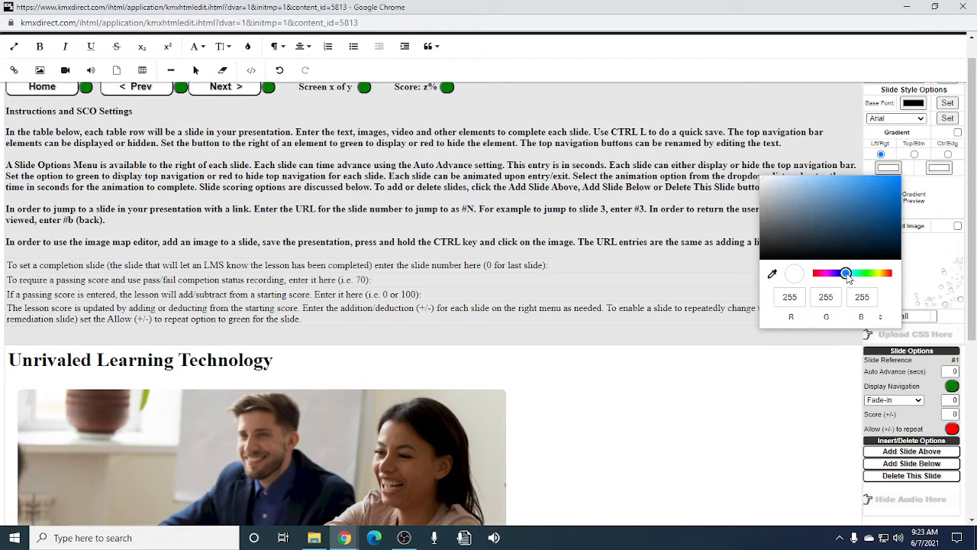
{"action": "left_click", "coordinate": [815, 227]}
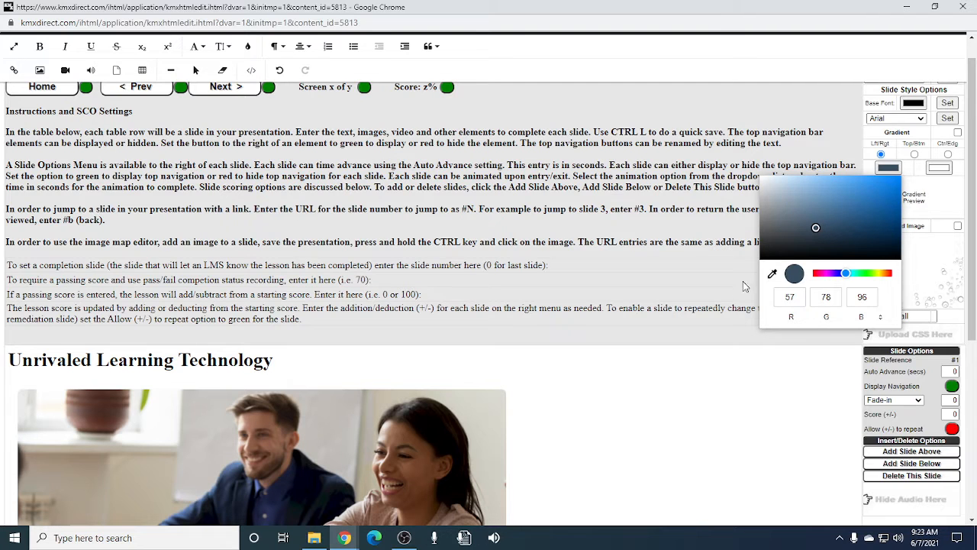
{"action": "left_click_drag", "start_coordinate": [817, 232], "coordinate": [813, 227]}
Set the second colour of the slide gradient to a dark blue of RGB 5, 55, 87
{"action": "left_click", "coordinate": [939, 170]}
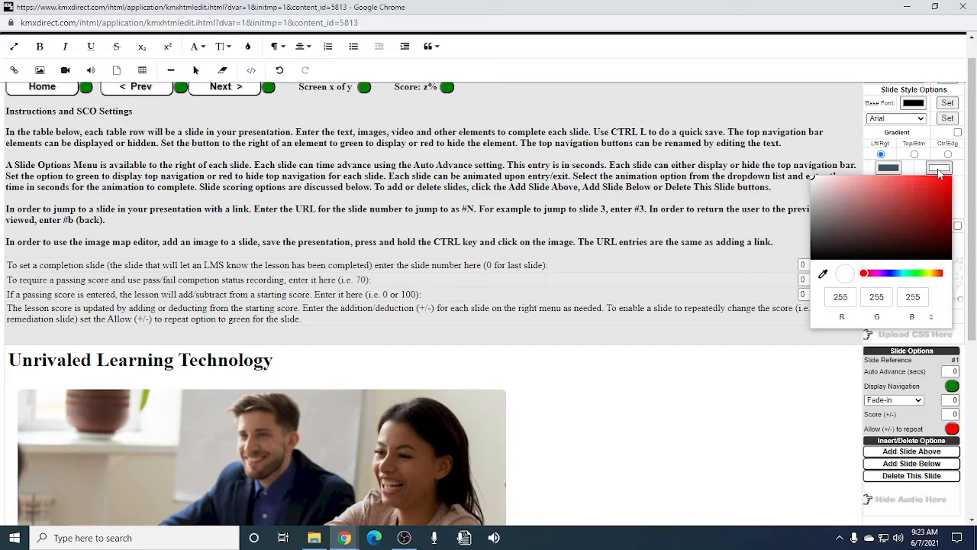
{"action": "left_click", "coordinate": [897, 275]}
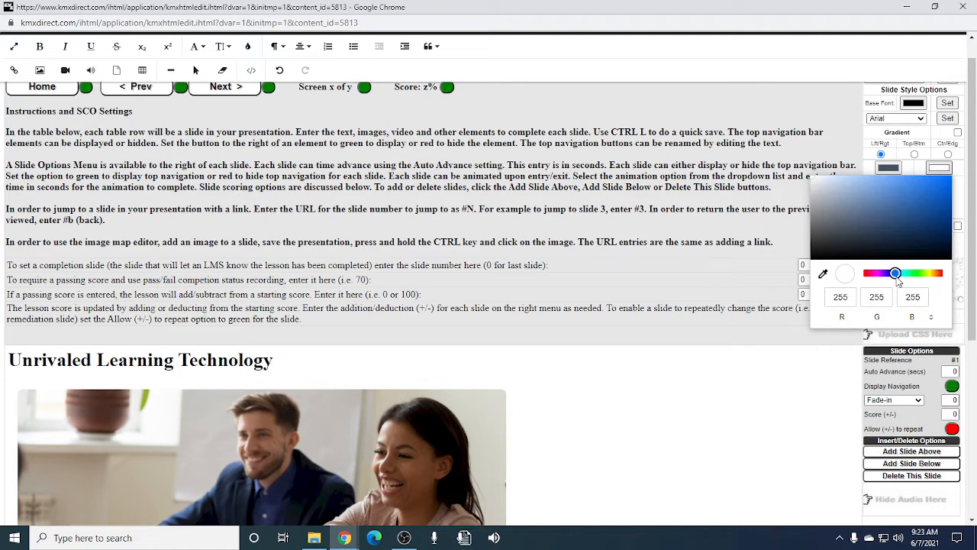
{"action": "left_click_drag", "start_coordinate": [897, 275], "coordinate": [901, 276]}
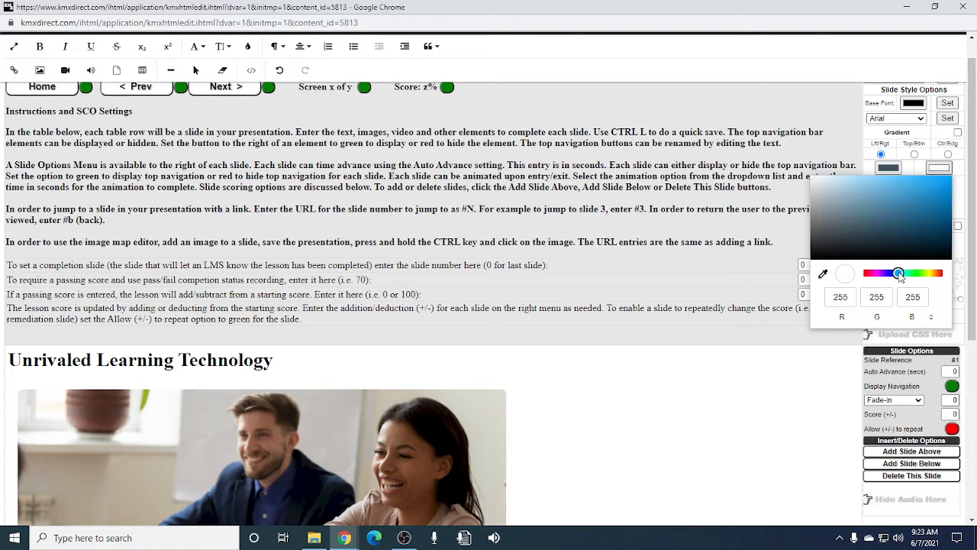
{"action": "left_click", "coordinate": [942, 232]}
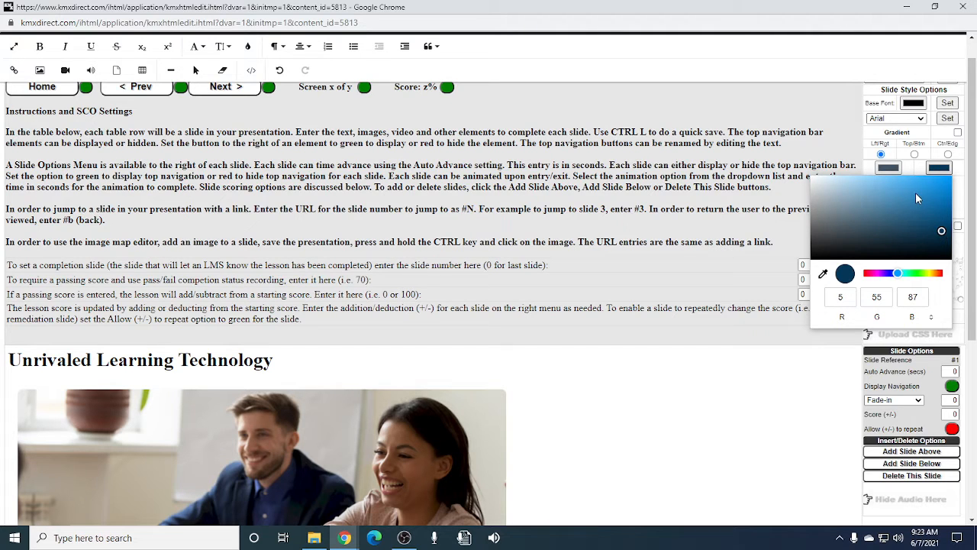
Fine-tune the gradient's first colour to a slightly lighter, greyer slate blue
{"action": "left_click", "coordinate": [892, 171]}
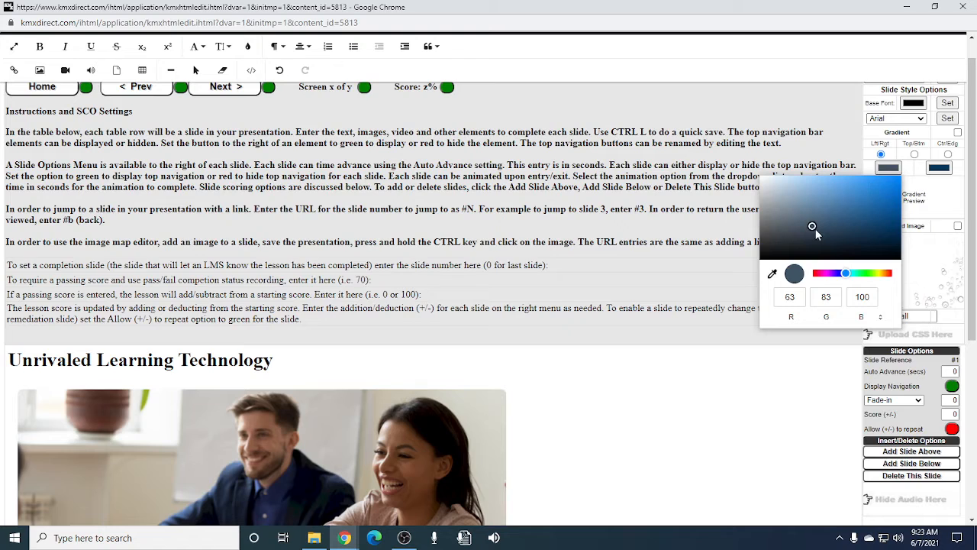
{"action": "left_click_drag", "start_coordinate": [813, 228], "coordinate": [810, 226]}
{"action": "left_click", "coordinate": [931, 209]}
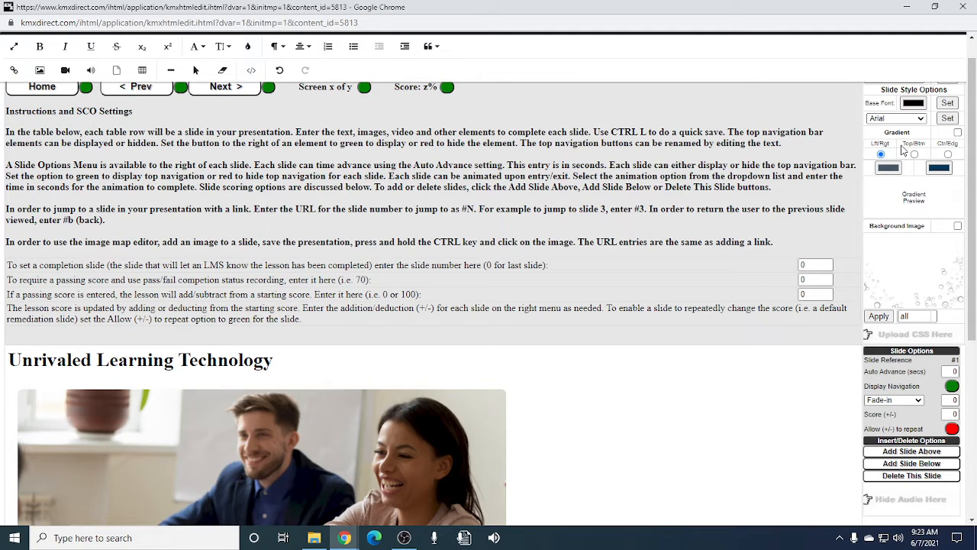
Enable the gradient background and apply it to slide 1 only
{"action": "left_click", "coordinate": [958, 133]}
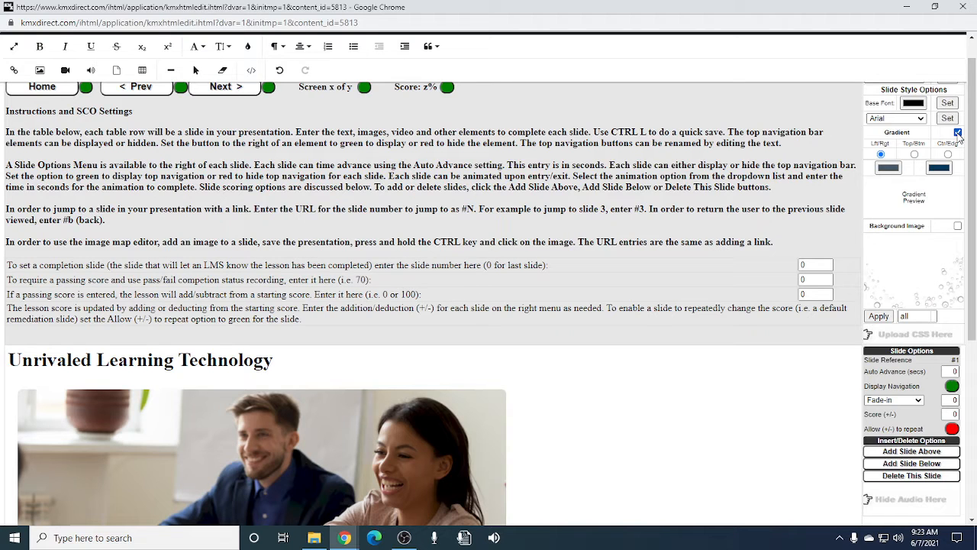
{"action": "double_click", "coordinate": [922, 316]}
{"action": "type", "text": "1"}
{"action": "left_click", "coordinate": [878, 316]}
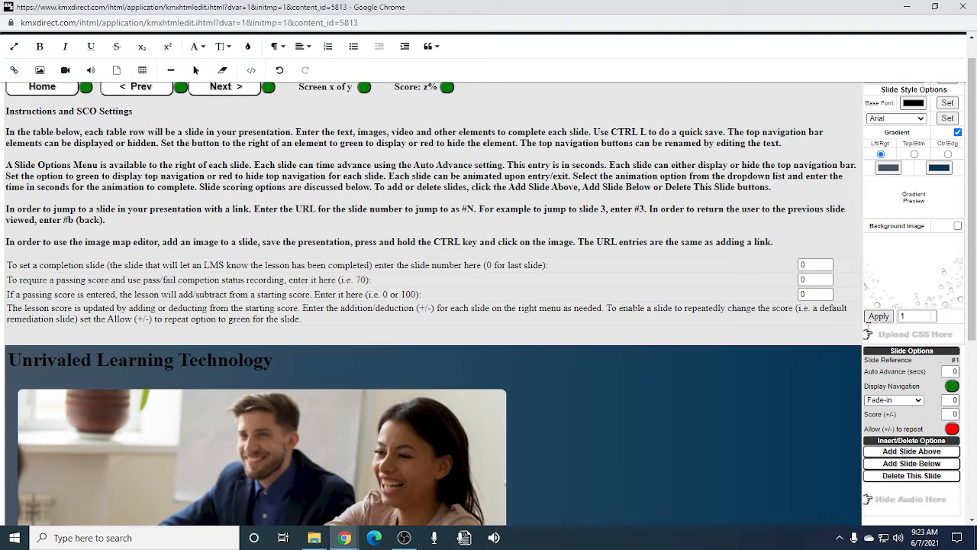
Review the gradient background and text contrast on slide 1 from the title down to the buttons
{"action": "scroll", "coordinate": [878, 319], "scroll_direction": "down", "scroll_amount": 3}
{"action": "scroll", "coordinate": [749, 449], "scroll_direction": "down", "scroll_amount": 1}
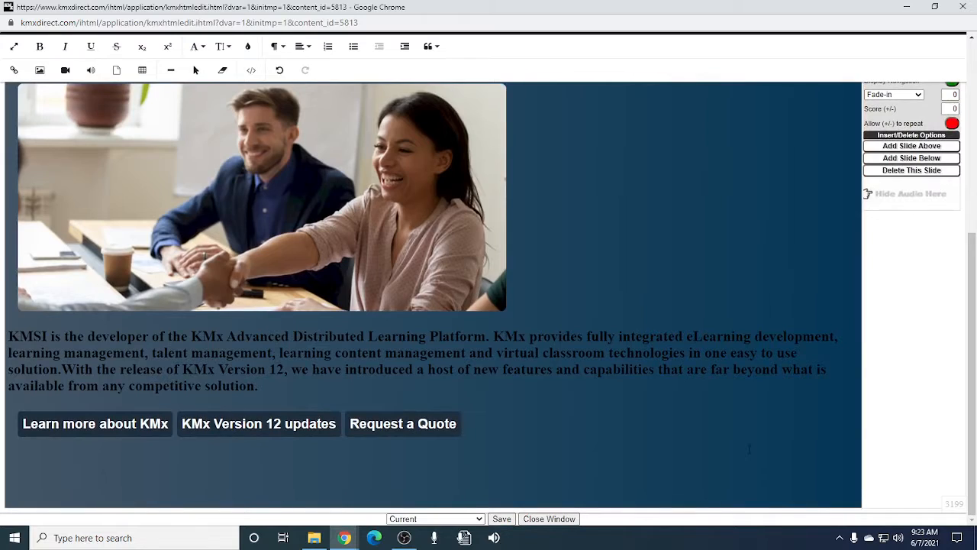
{"action": "scroll", "coordinate": [749, 449], "scroll_direction": "up", "scroll_amount": 2}
{"action": "scroll", "coordinate": [749, 449], "scroll_direction": "down", "scroll_amount": 2}
{"action": "scroll", "coordinate": [749, 449], "scroll_direction": "up", "scroll_amount": 2}
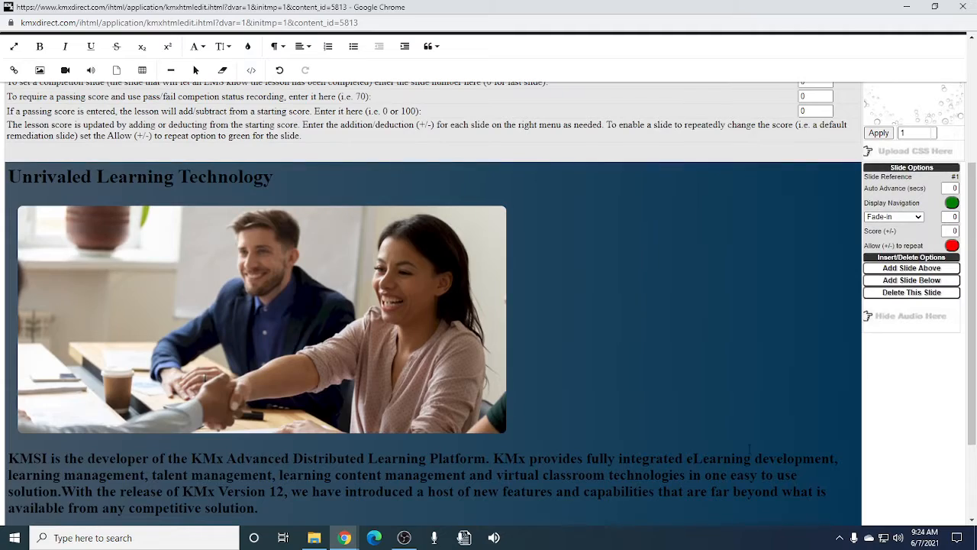
{"action": "scroll", "coordinate": [749, 449], "scroll_direction": "up", "scroll_amount": 3}
{"action": "scroll", "coordinate": [749, 449], "scroll_direction": "down", "scroll_amount": 2}
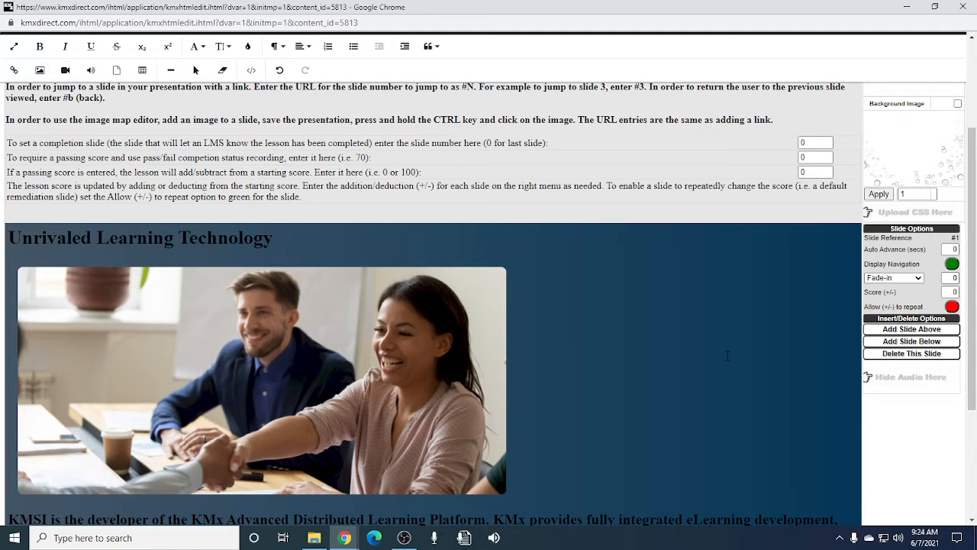
Choose Arial as the base font and set it for the slide text
{"action": "scroll", "coordinate": [728, 355], "scroll_direction": "up", "scroll_amount": 2}
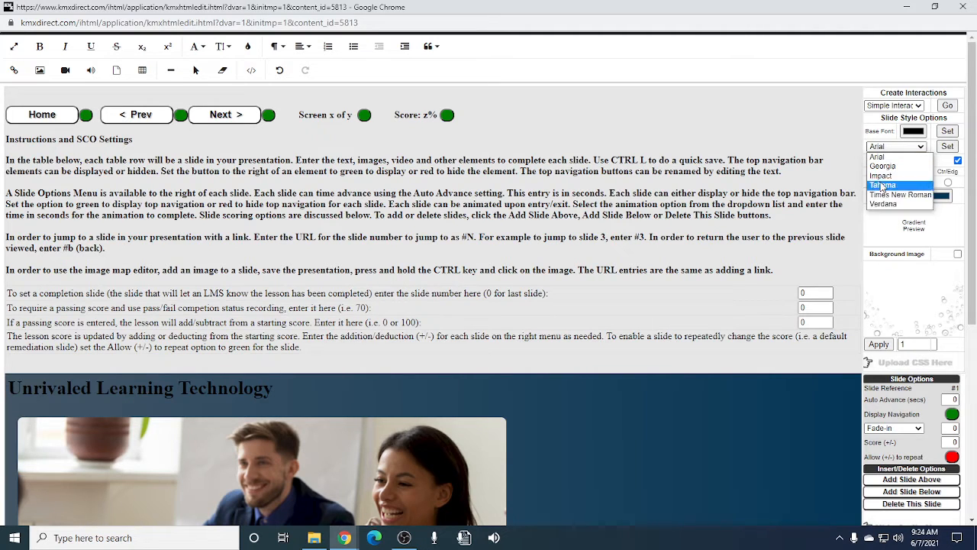
{"action": "left_click", "coordinate": [880, 157]}
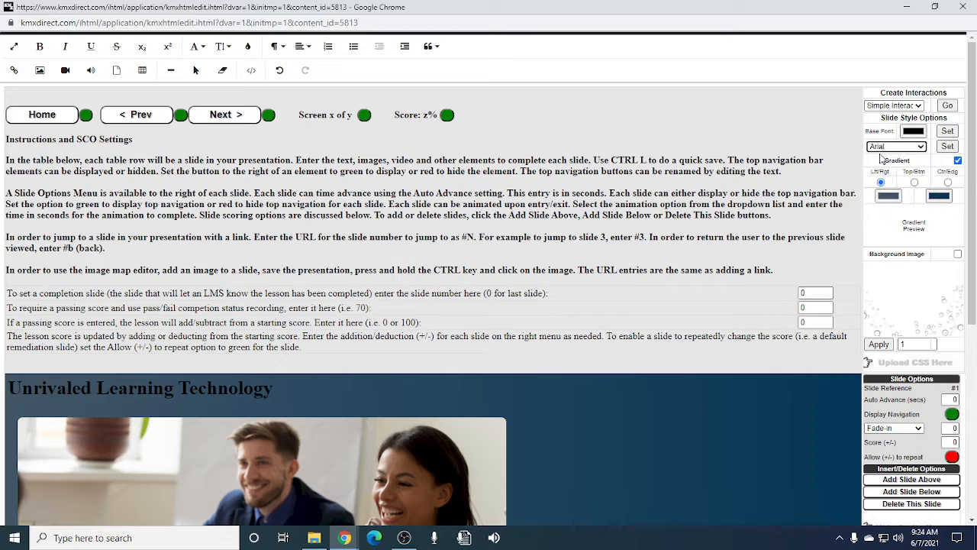
{"action": "left_click", "coordinate": [948, 146]}
{"action": "scroll", "coordinate": [682, 313], "scroll_direction": "down", "scroll_amount": 3}
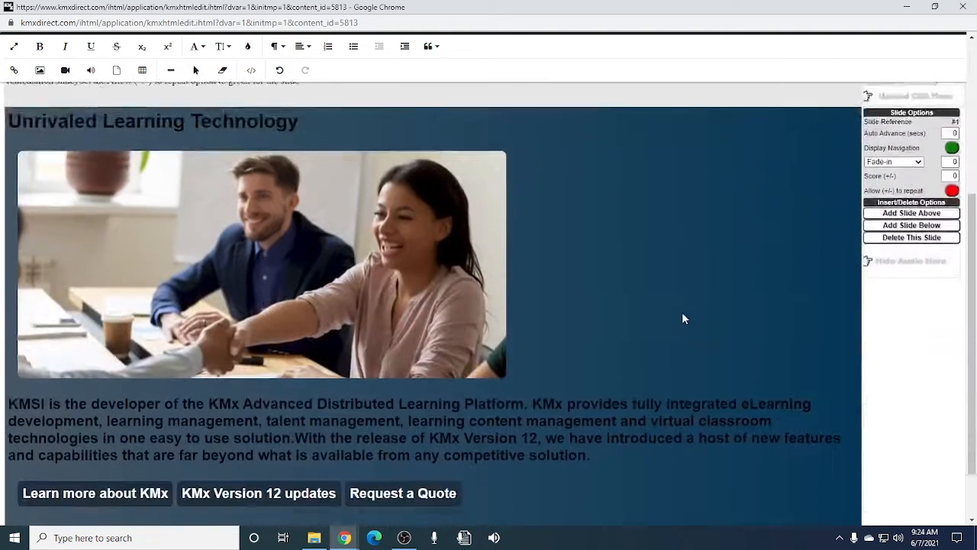
{"action": "scroll", "coordinate": [683, 318], "scroll_direction": "down", "scroll_amount": 1}
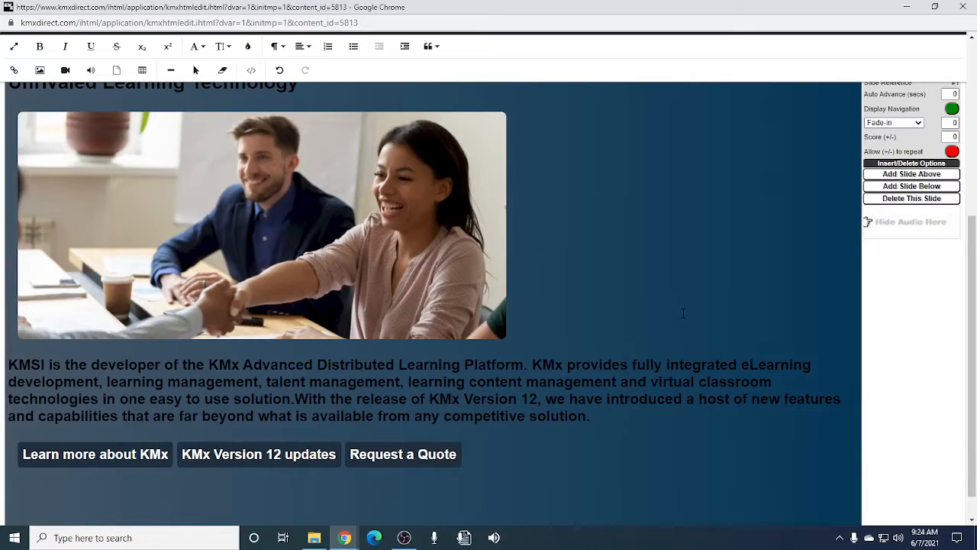
Set the base font colour to near white, RGB 253, 252, 252, for the slide text
{"action": "scroll", "coordinate": [684, 313], "scroll_direction": "up", "scroll_amount": 4}
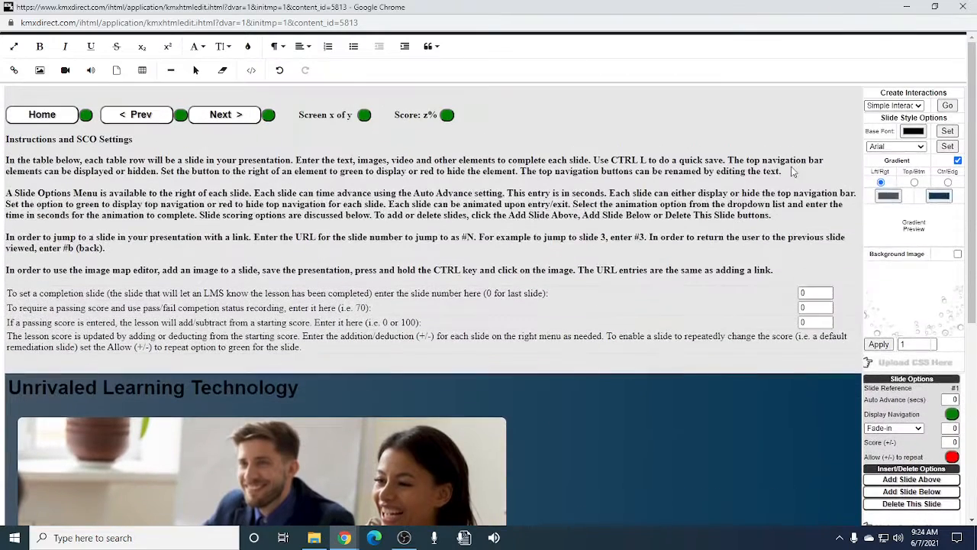
{"action": "left_click", "coordinate": [911, 132]}
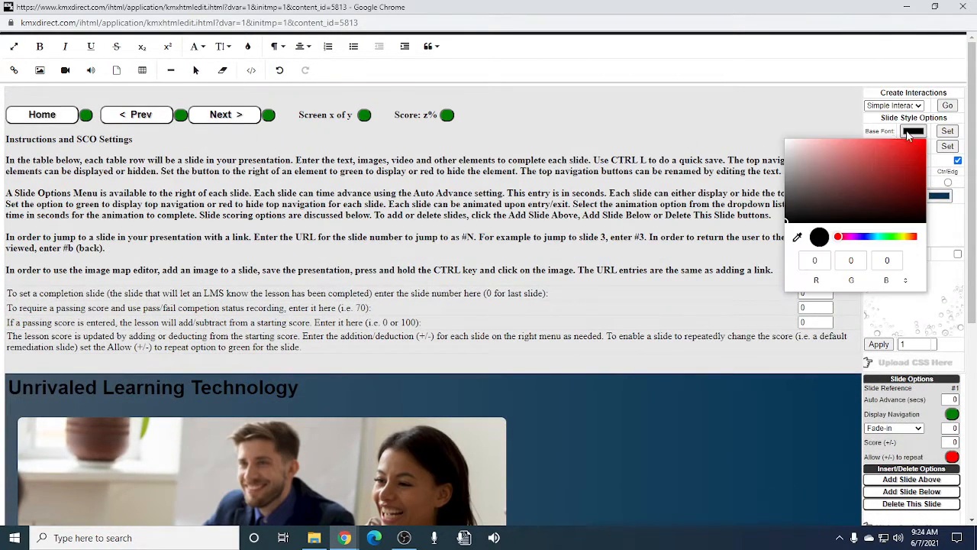
{"action": "left_click", "coordinate": [788, 142]}
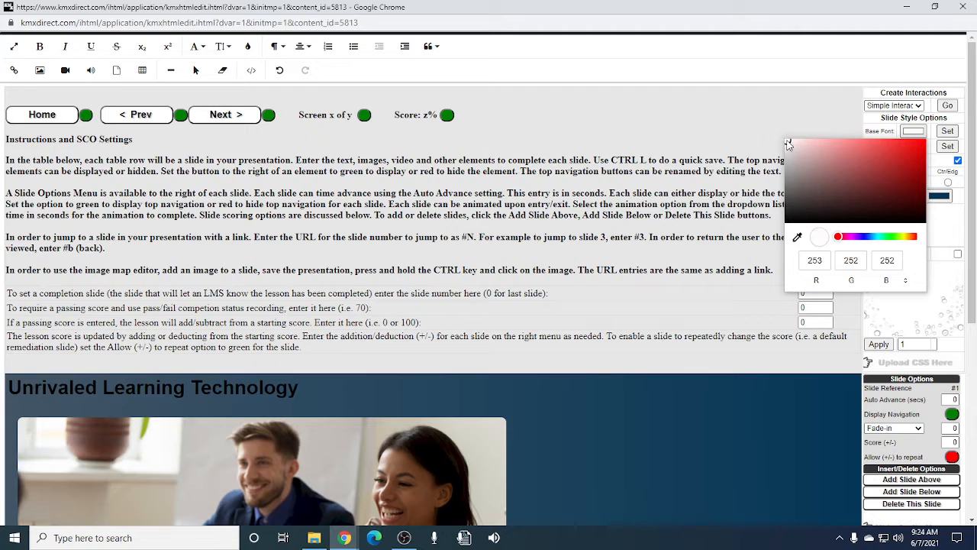
{"action": "left_click", "coordinate": [951, 132]}
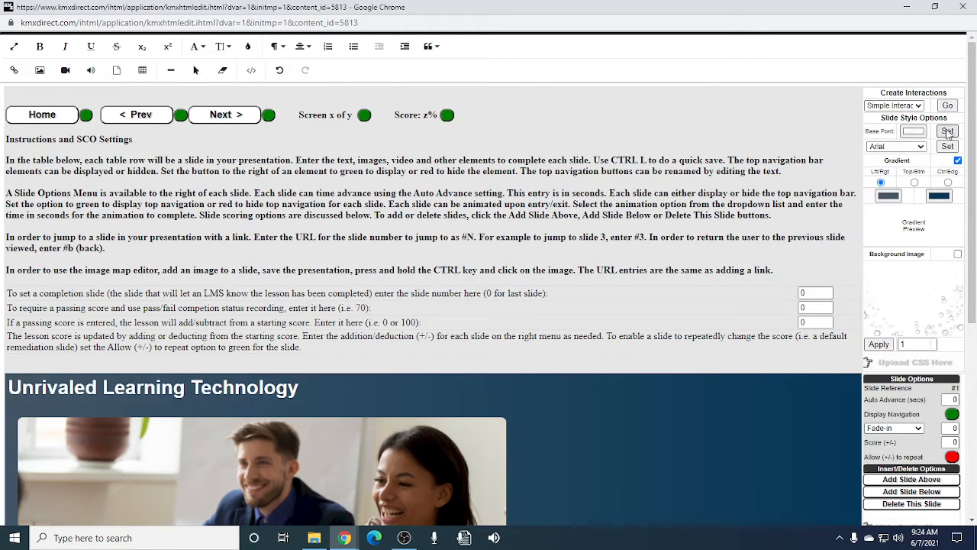
Examine how the recoloured title, paragraph text and buttons look against the gradient
{"action": "scroll", "coordinate": [695, 264], "scroll_direction": "down", "scroll_amount": 5}
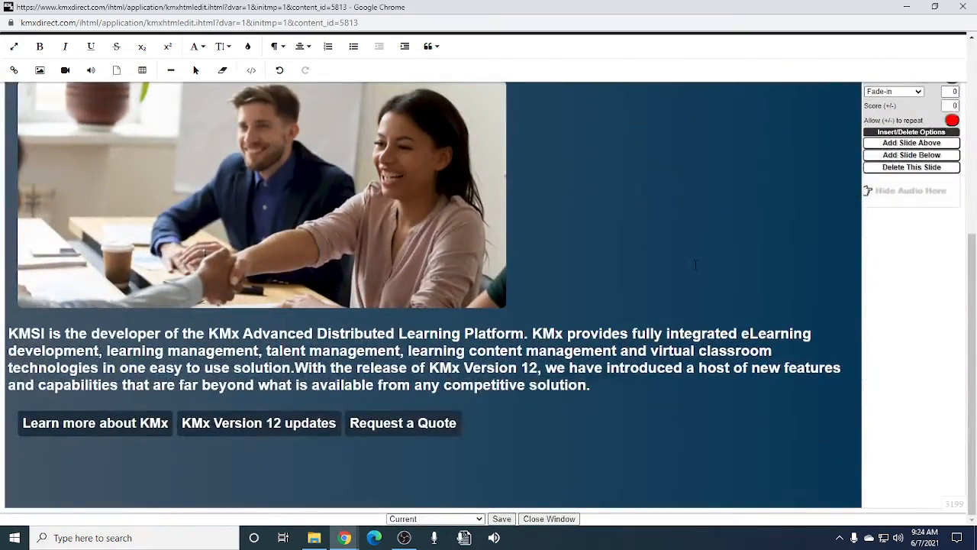
{"action": "scroll", "coordinate": [695, 265], "scroll_direction": "up", "scroll_amount": 3}
{"action": "scroll", "coordinate": [694, 265], "scroll_direction": "down", "scroll_amount": 3}
{"action": "scroll", "coordinate": [695, 264], "scroll_direction": "up", "scroll_amount": 5}
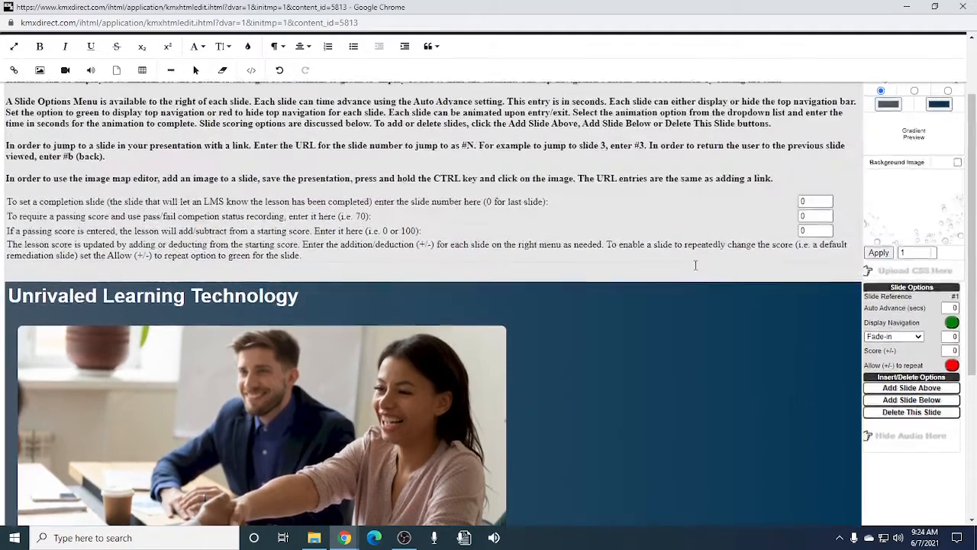
{"action": "scroll", "coordinate": [695, 264], "scroll_direction": "up", "scroll_amount": 1}
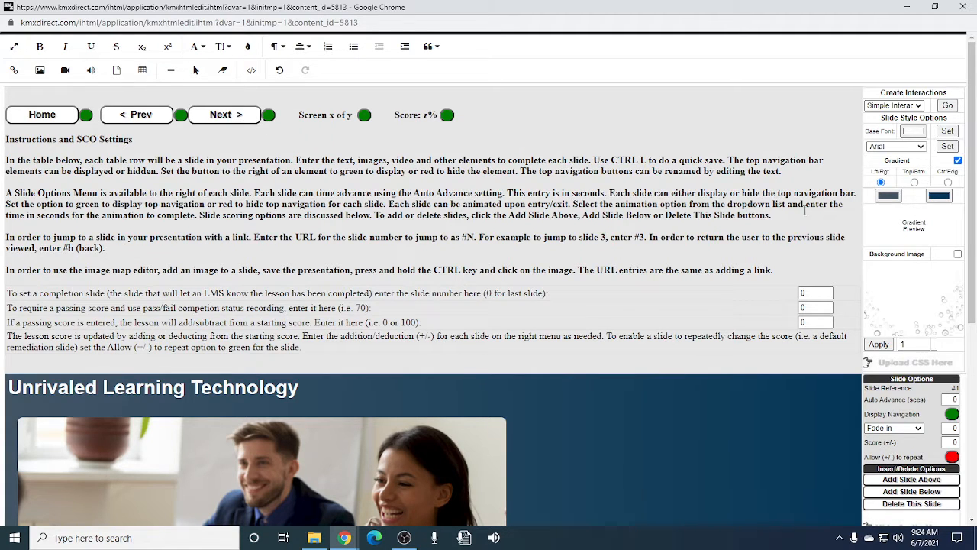
{"action": "scroll", "coordinate": [878, 267], "scroll_direction": "down", "scroll_amount": 2}
{"action": "scroll", "coordinate": [871, 281], "scroll_direction": "down", "scroll_amount": 2}
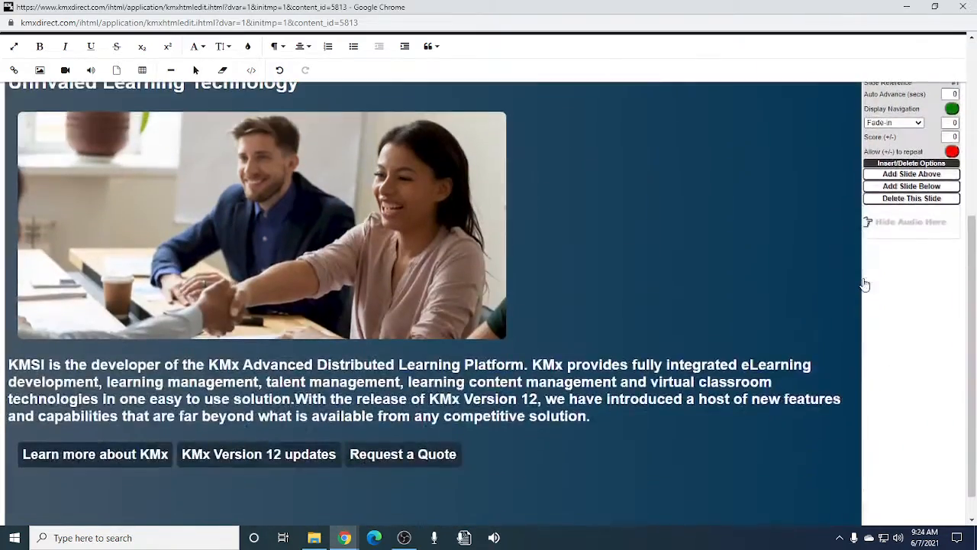
Apply the gradient to the top navigation buttons by using "buttons" as the target
{"action": "scroll", "coordinate": [909, 279], "scroll_direction": "up", "scroll_amount": 3}
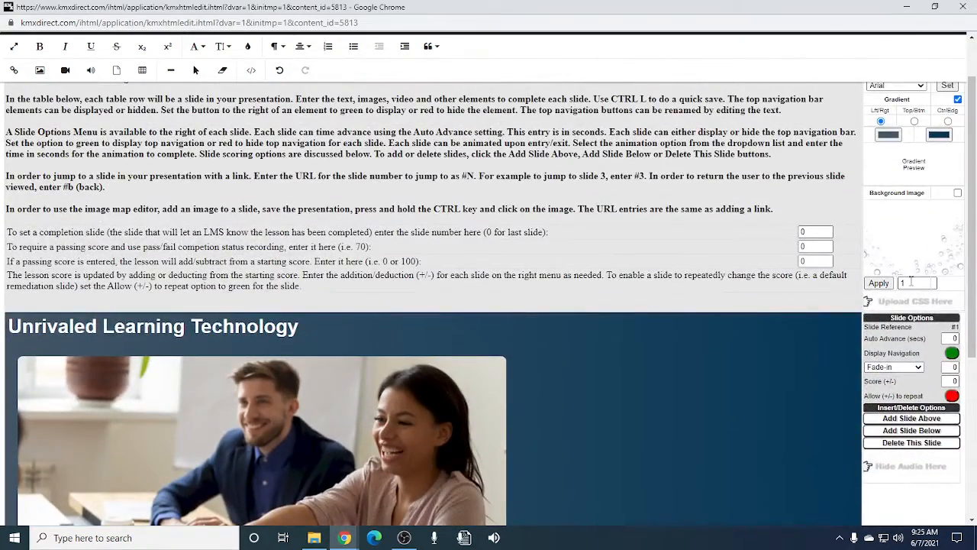
{"action": "left_click", "coordinate": [908, 283]}
{"action": "type", "text": "buttons"}
{"action": "left_click", "coordinate": [879, 284]}
{"action": "scroll", "coordinate": [616, 344], "scroll_direction": "up", "scroll_amount": 1}
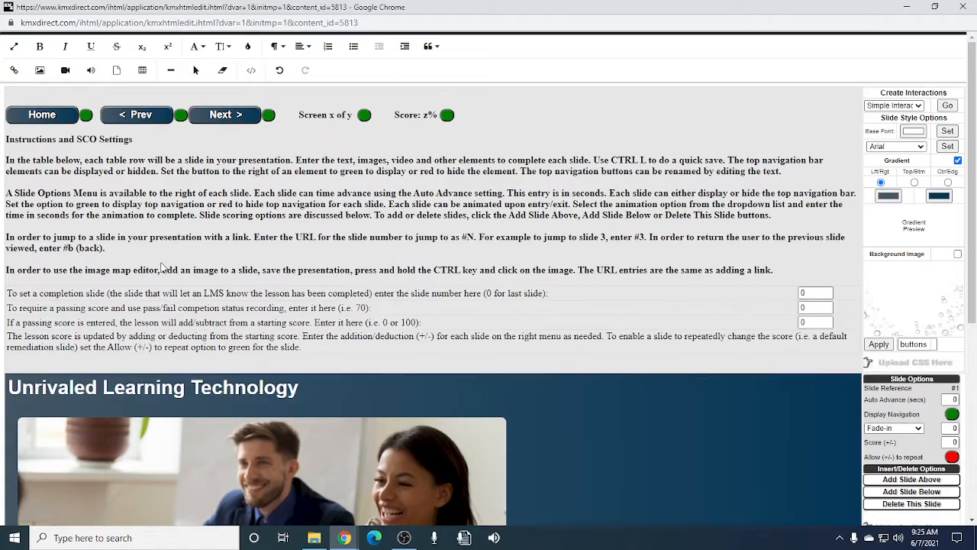
Add a new blank slide below slide 1
{"action": "scroll", "coordinate": [164, 271], "scroll_direction": "down", "scroll_amount": 5}
{"action": "scroll", "coordinate": [168, 278], "scroll_direction": "up", "scroll_amount": 1}
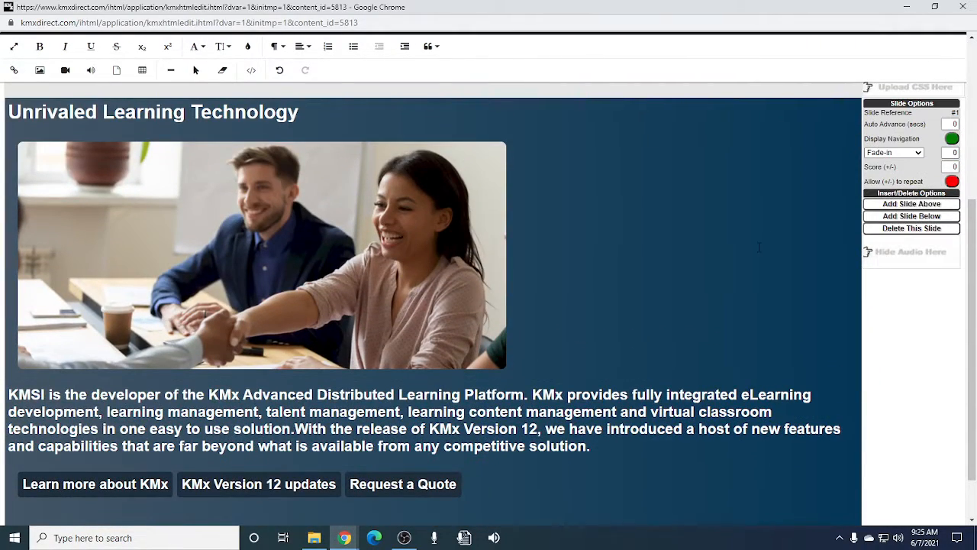
{"action": "scroll", "coordinate": [759, 246], "scroll_direction": "up", "scroll_amount": 2}
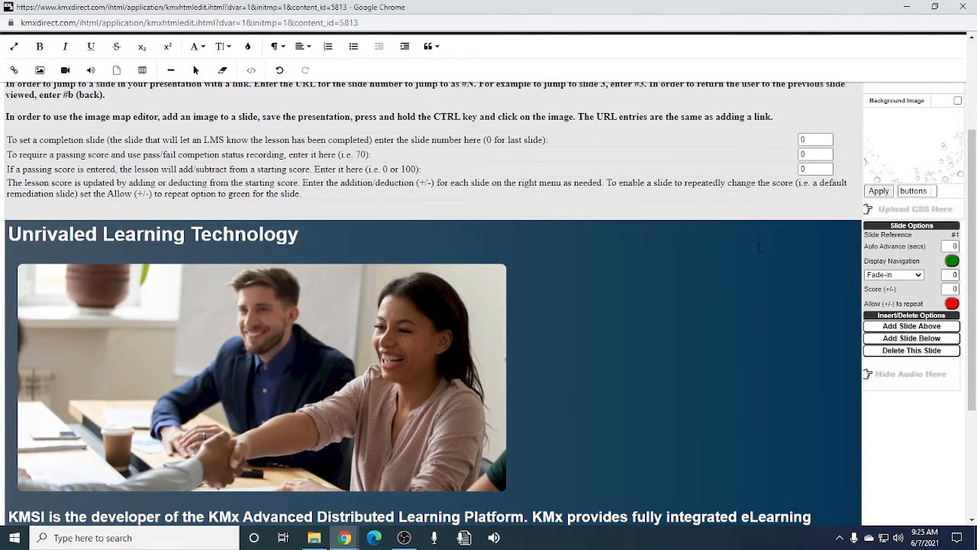
{"action": "scroll", "coordinate": [759, 247], "scroll_direction": "down", "scroll_amount": 2}
{"action": "scroll", "coordinate": [879, 214], "scroll_direction": "up", "scroll_amount": 1}
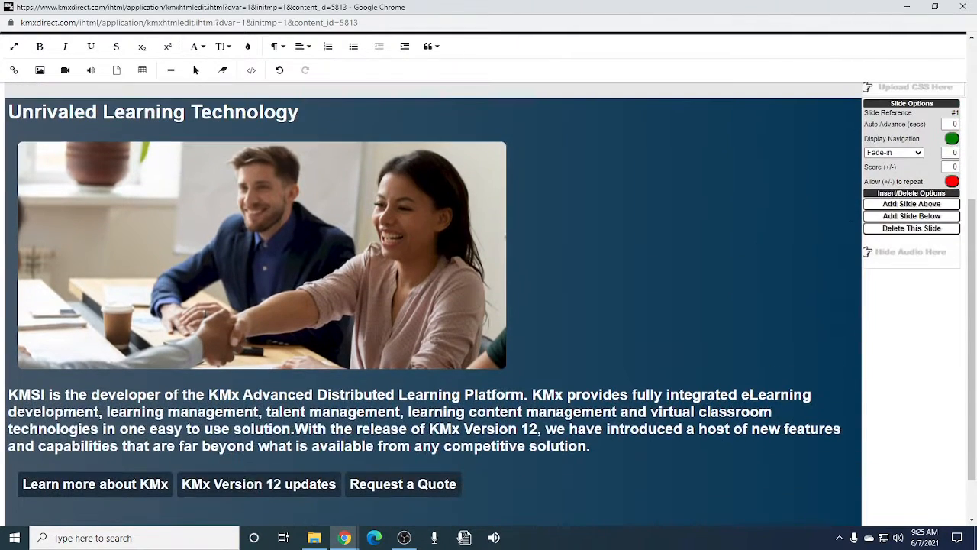
{"action": "left_click", "coordinate": [880, 219]}
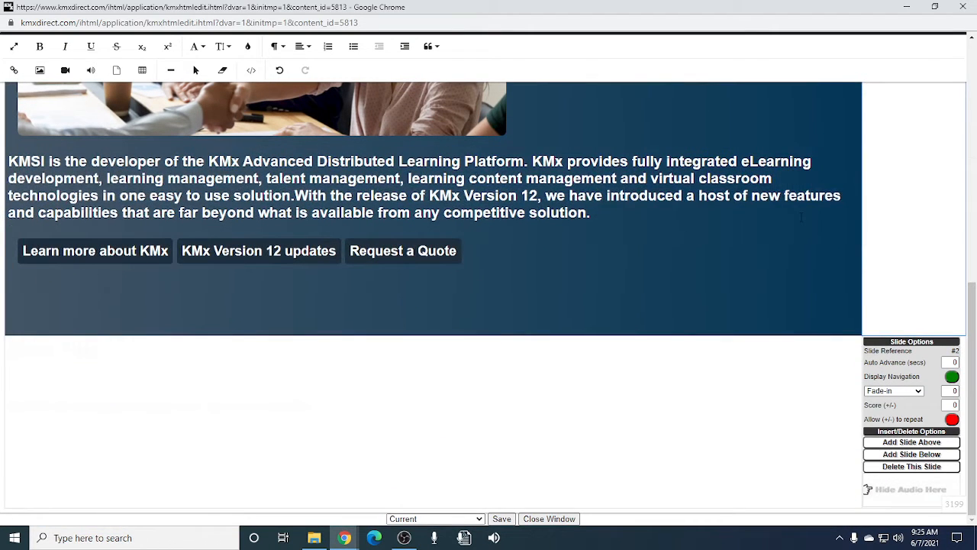
{"action": "scroll", "coordinate": [801, 217], "scroll_direction": "up", "scroll_amount": 1}
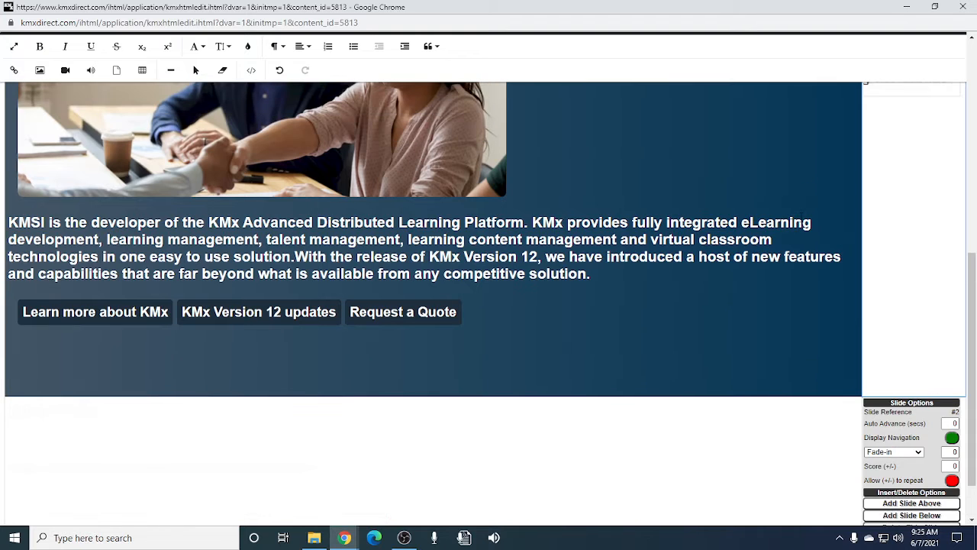
{"action": "scroll", "coordinate": [489, 305], "scroll_direction": "down", "scroll_amount": 1}
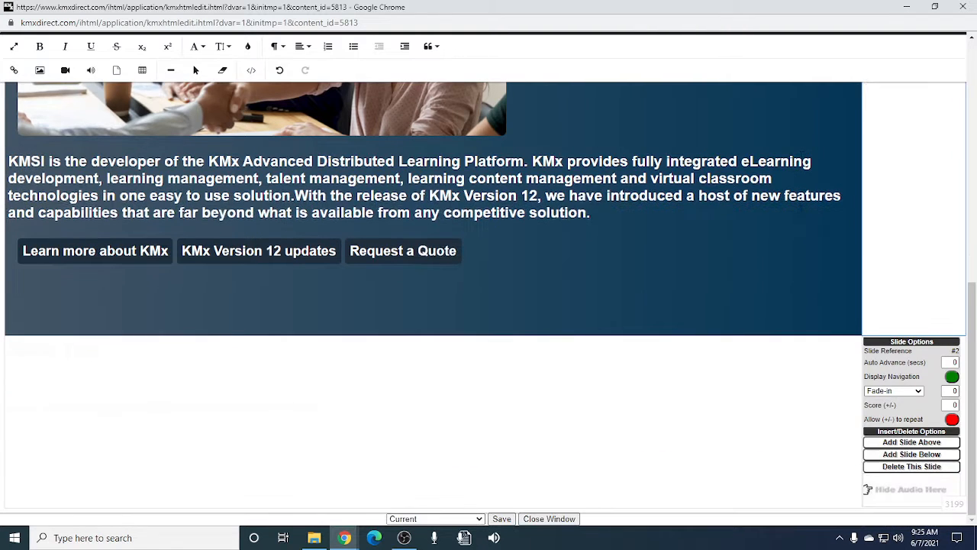
Apply the gradient background to every slide by using "all" as the target
{"action": "scroll", "coordinate": [488, 305], "scroll_direction": "up", "scroll_amount": 5}
{"action": "scroll", "coordinate": [800, 217], "scroll_direction": "up", "scroll_amount": 3}
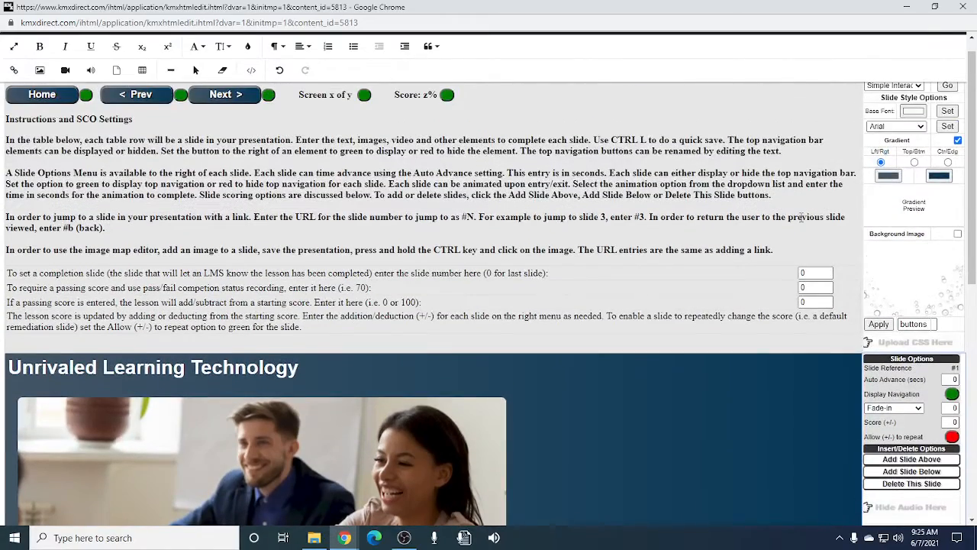
{"action": "scroll", "coordinate": [800, 217], "scroll_direction": "up", "scroll_amount": 1}
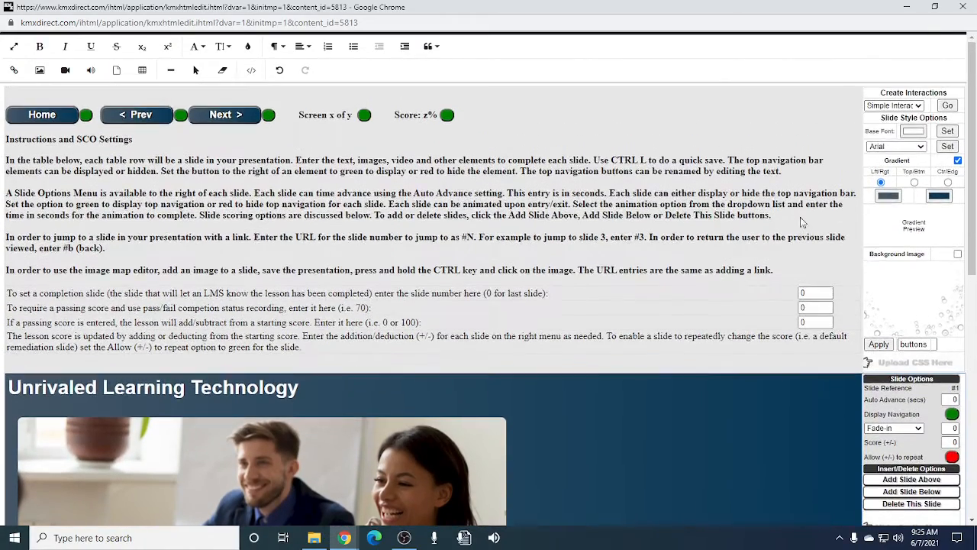
{"action": "scroll", "coordinate": [800, 217], "scroll_direction": "down", "scroll_amount": 3}
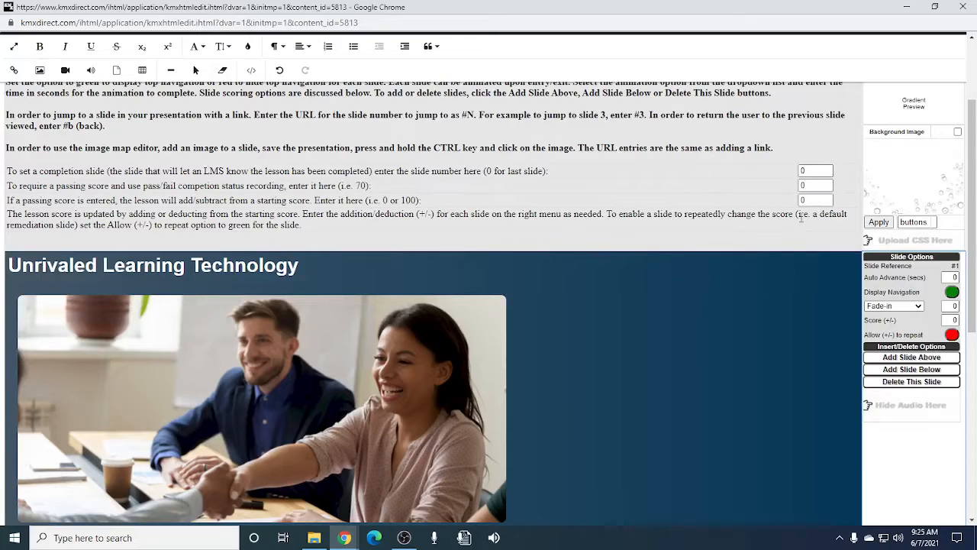
{"action": "left_click_drag", "start_coordinate": [934, 222], "coordinate": [899, 222]}
{"action": "type", "text": "a"}
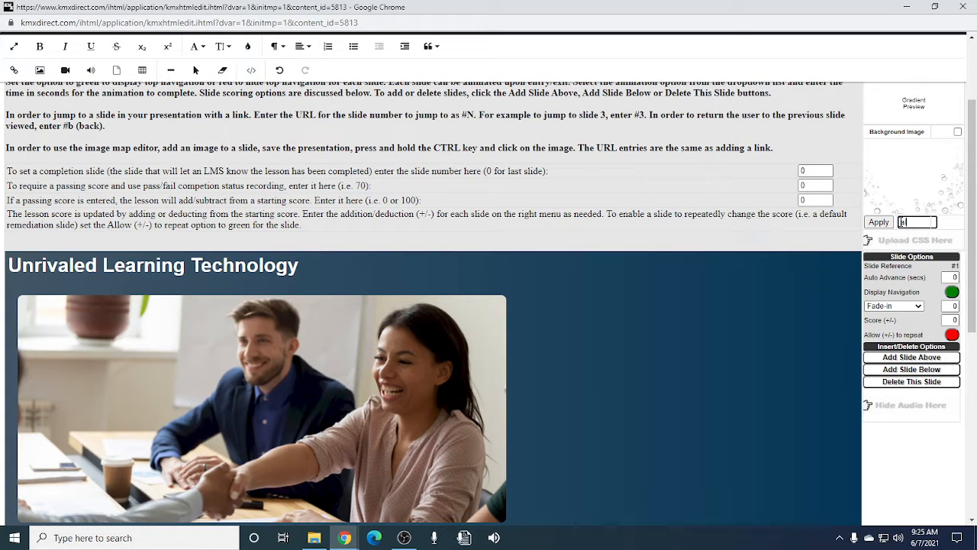
{"action": "type", "text": "ll"}
{"action": "left_click", "coordinate": [879, 222]}
Examine the gradient on both slides, along with the navigation buttons and the slide style options
{"action": "scroll", "coordinate": [772, 229], "scroll_direction": "down", "scroll_amount": 1}
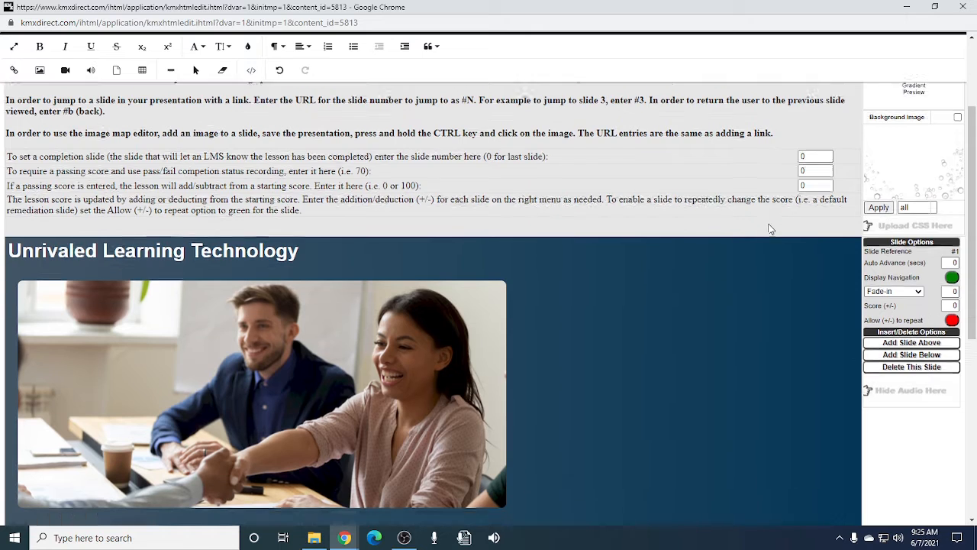
{"action": "scroll", "coordinate": [771, 229], "scroll_direction": "down", "scroll_amount": 5}
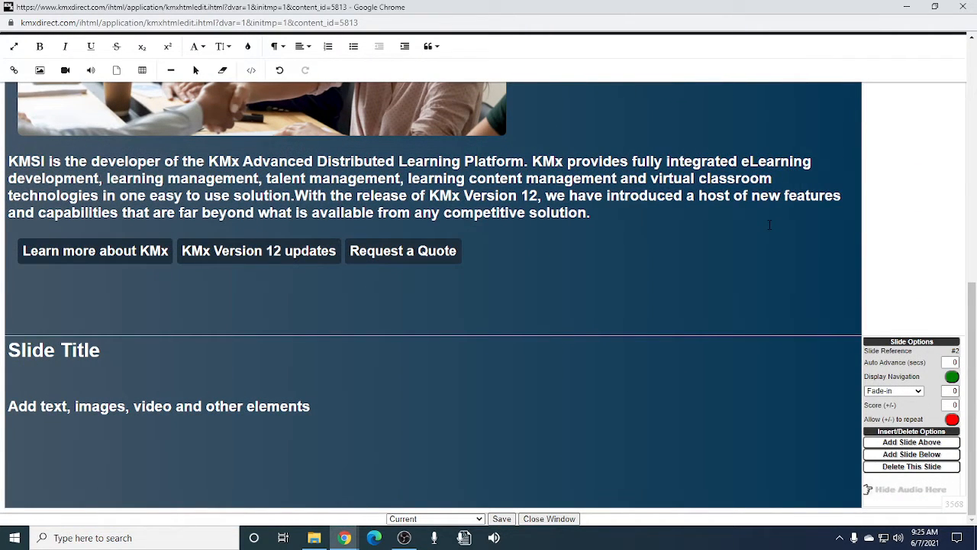
{"action": "scroll", "coordinate": [770, 225], "scroll_direction": "up", "scroll_amount": 4}
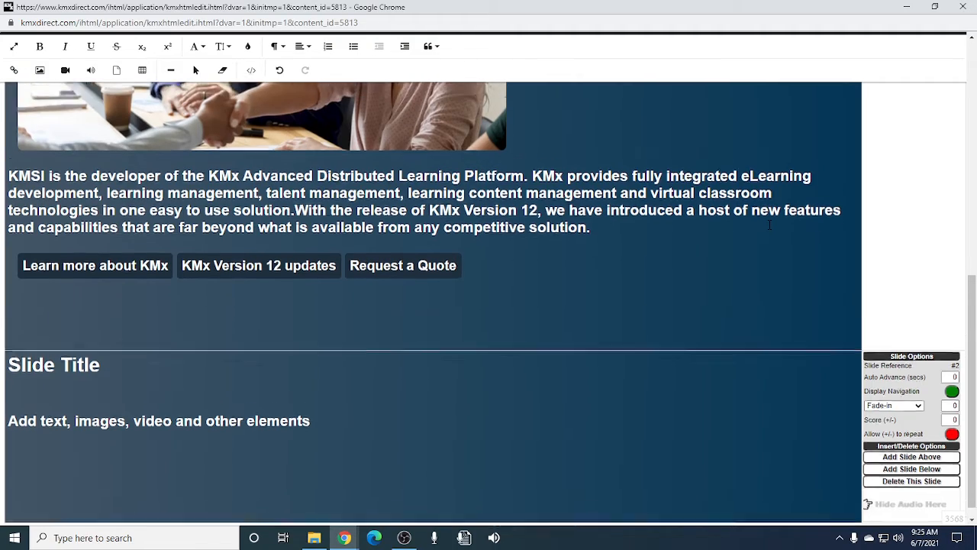
{"action": "scroll", "coordinate": [770, 224], "scroll_direction": "up", "scroll_amount": 3}
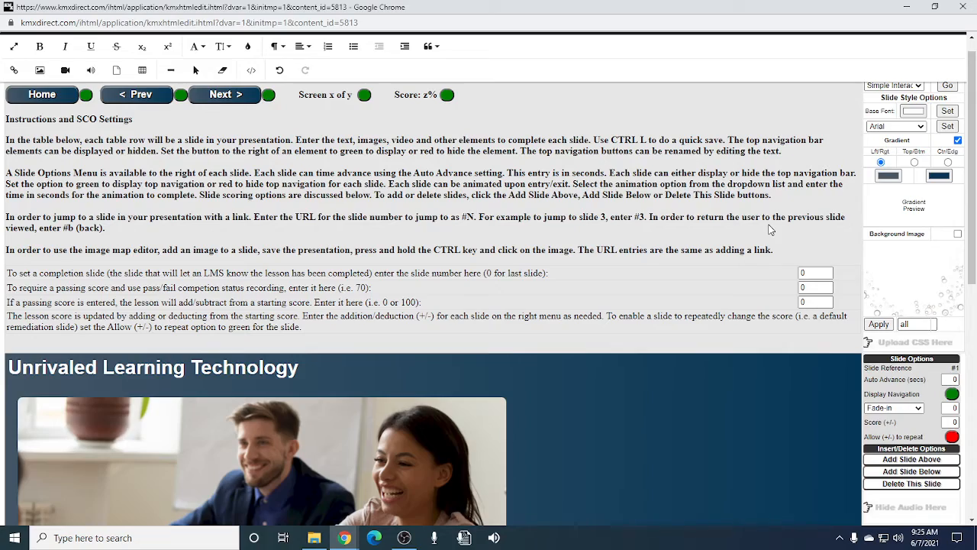
{"action": "scroll", "coordinate": [769, 229], "scroll_direction": "up", "scroll_amount": 1}
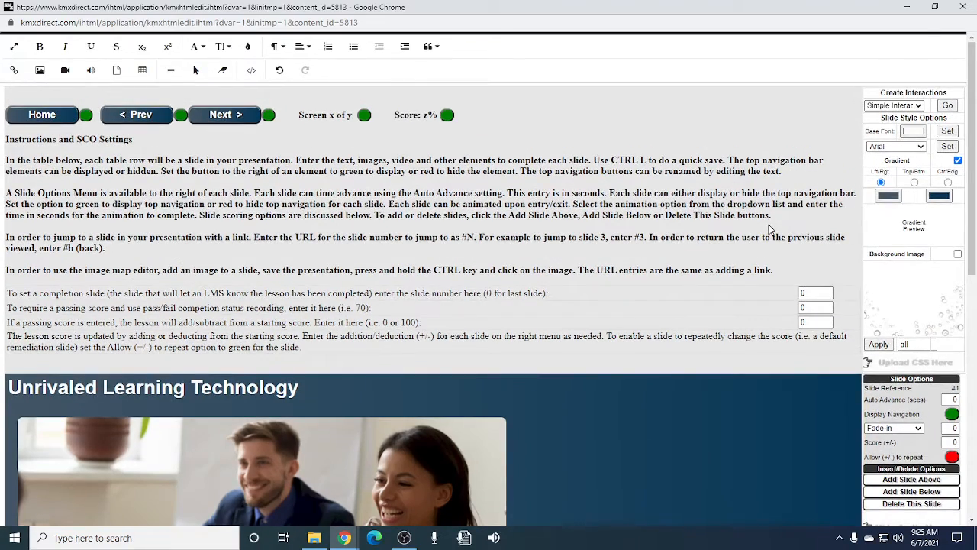
{"action": "scroll", "coordinate": [771, 229], "scroll_direction": "down", "scroll_amount": 1}
{"action": "scroll", "coordinate": [769, 229], "scroll_direction": "down", "scroll_amount": 2}
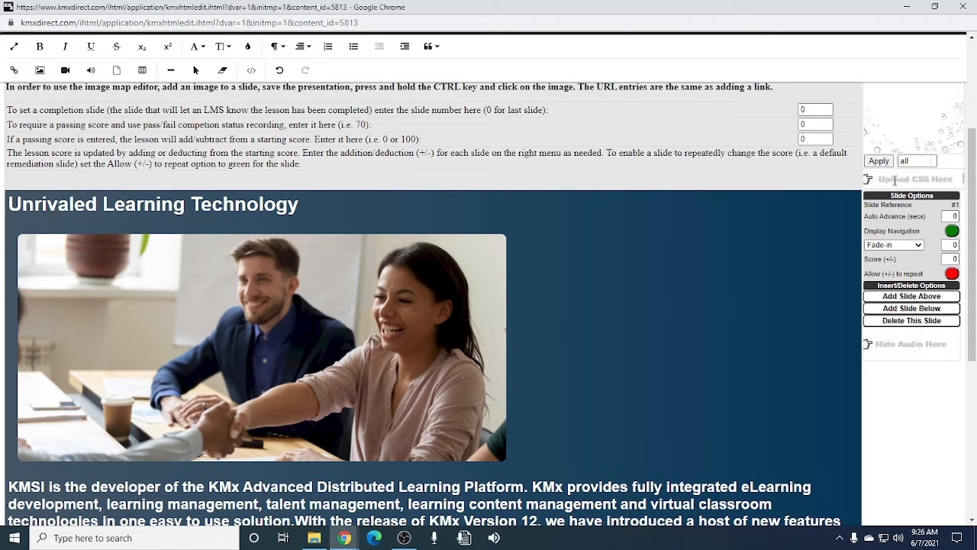
{"action": "scroll", "coordinate": [927, 173], "scroll_direction": "up", "scroll_amount": 3}
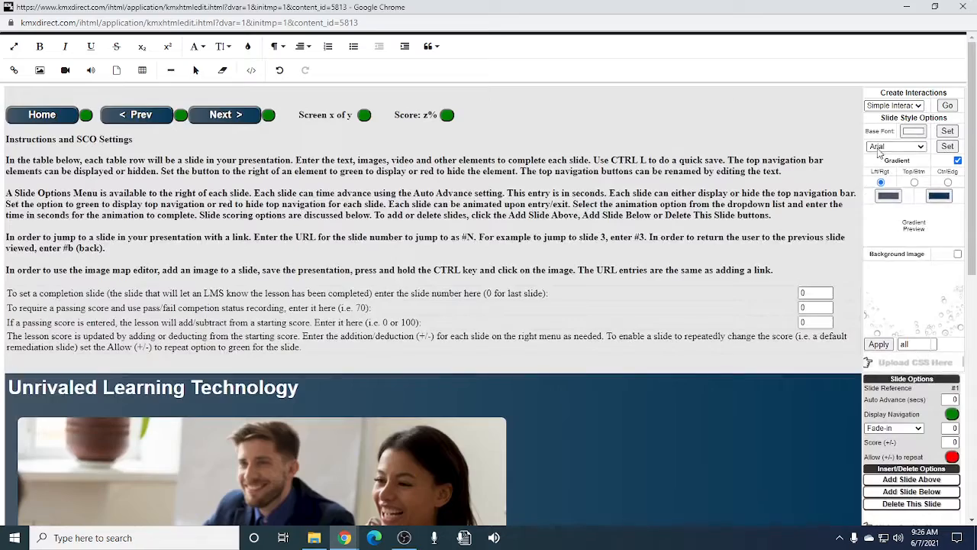
{"action": "scroll", "coordinate": [723, 250], "scroll_direction": "down", "scroll_amount": 2}
{"action": "scroll", "coordinate": [723, 250], "scroll_direction": "down", "scroll_amount": 3}
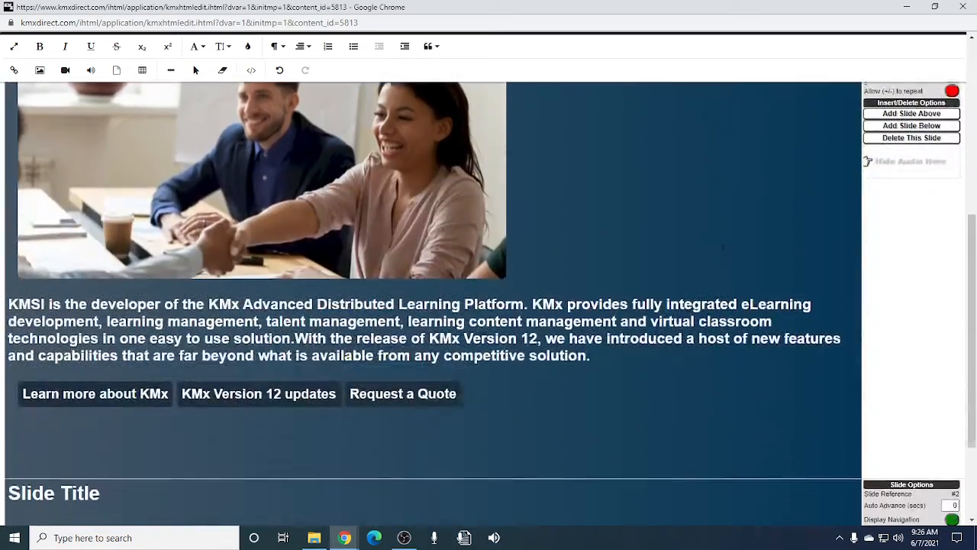
{"action": "scroll", "coordinate": [723, 247], "scroll_direction": "down", "scroll_amount": 2}
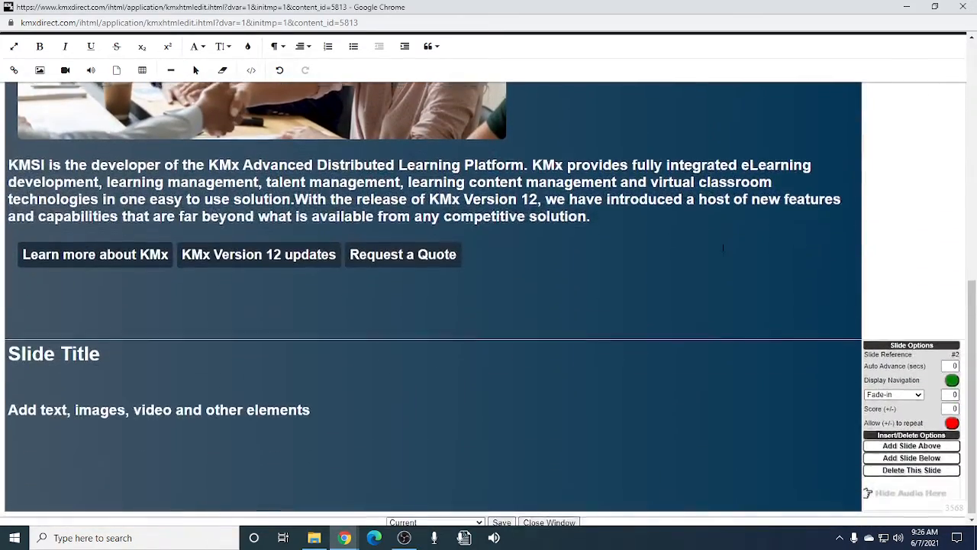
{"action": "scroll", "coordinate": [723, 247], "scroll_direction": "up", "scroll_amount": 5}
{"action": "scroll", "coordinate": [723, 248], "scroll_direction": "up", "scroll_amount": 1}
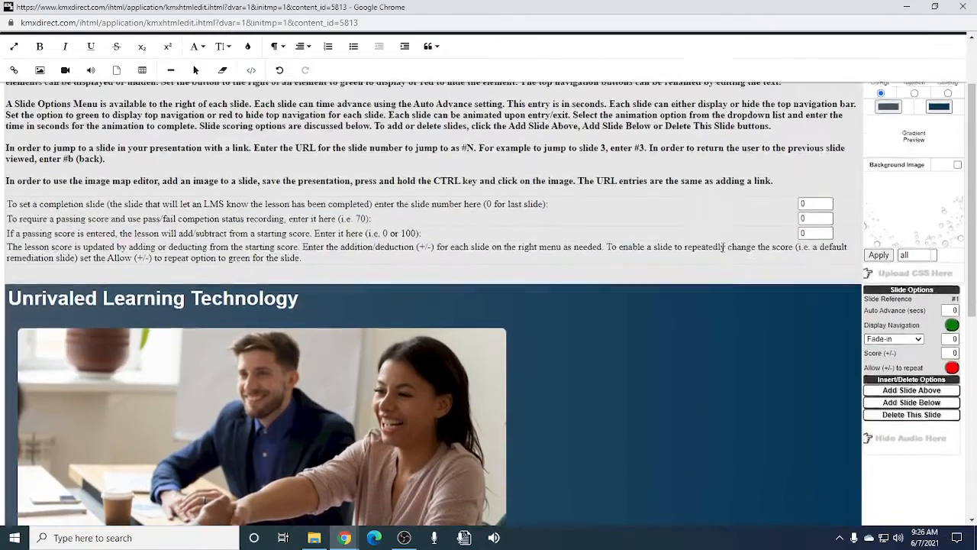
{"action": "scroll", "coordinate": [723, 249], "scroll_direction": "down", "scroll_amount": 3}
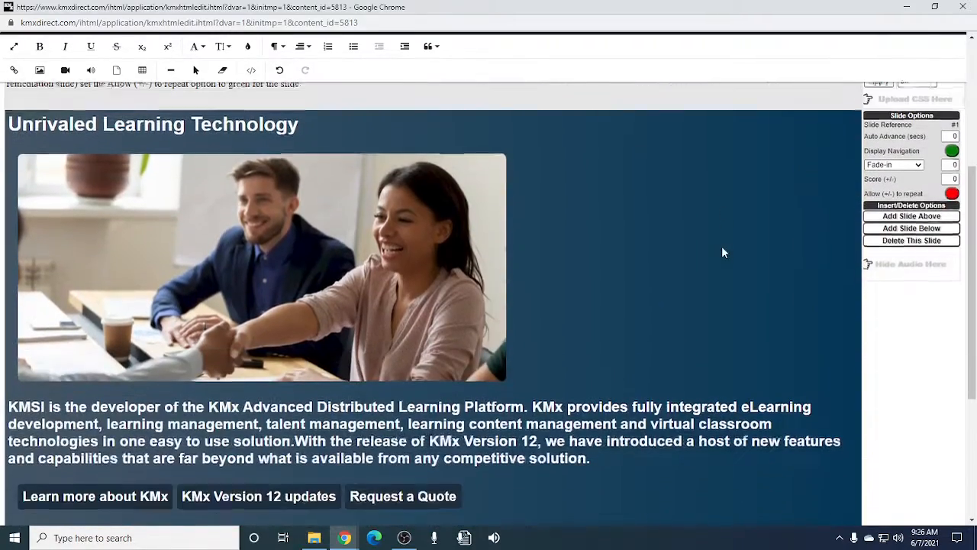
{"action": "scroll", "coordinate": [723, 246], "scroll_direction": "down", "scroll_amount": 2}
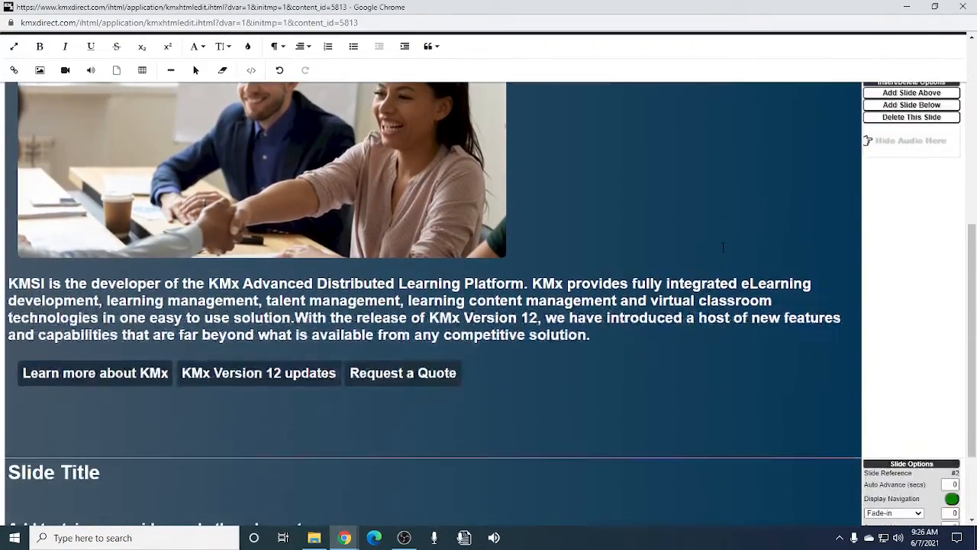
Center-align all of slide 1's content, from the "Unrivaled Learning Technology" title through the "Request a Quote" button
{"action": "scroll", "coordinate": [723, 247], "scroll_direction": "up", "scroll_amount": 2}
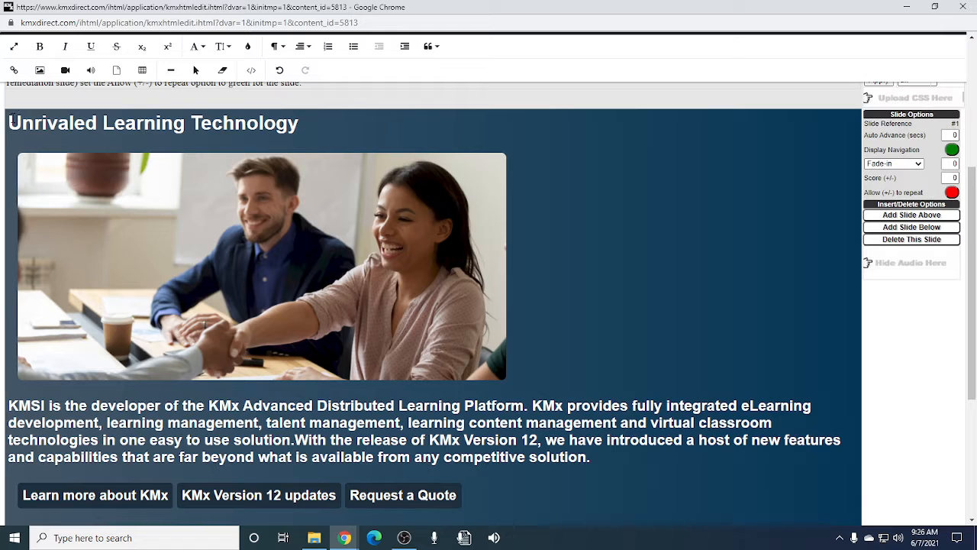
{"action": "left_click_drag", "start_coordinate": [12, 121], "coordinate": [499, 497]}
{"action": "scroll", "coordinate": [499, 497], "scroll_direction": "down", "scroll_amount": 2}
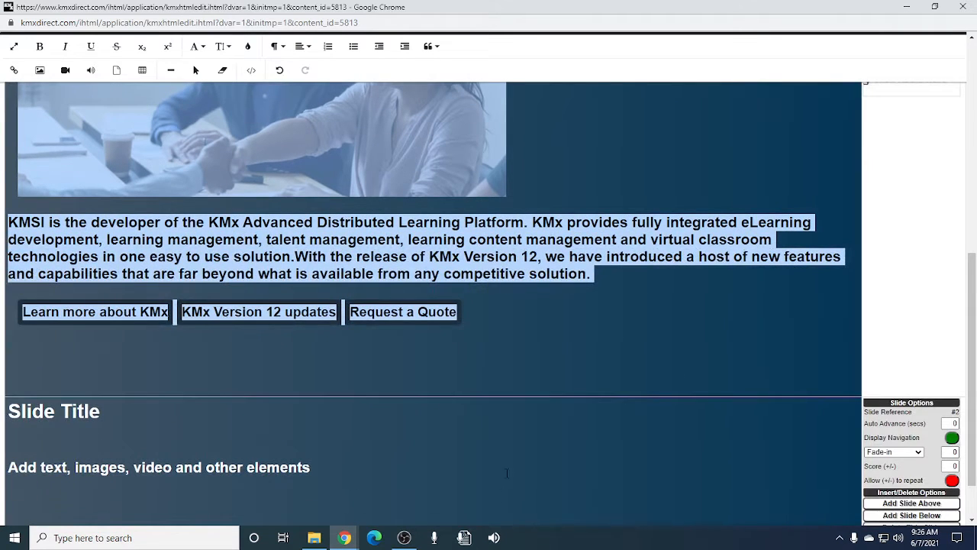
{"action": "scroll", "coordinate": [507, 473], "scroll_direction": "up", "scroll_amount": 3}
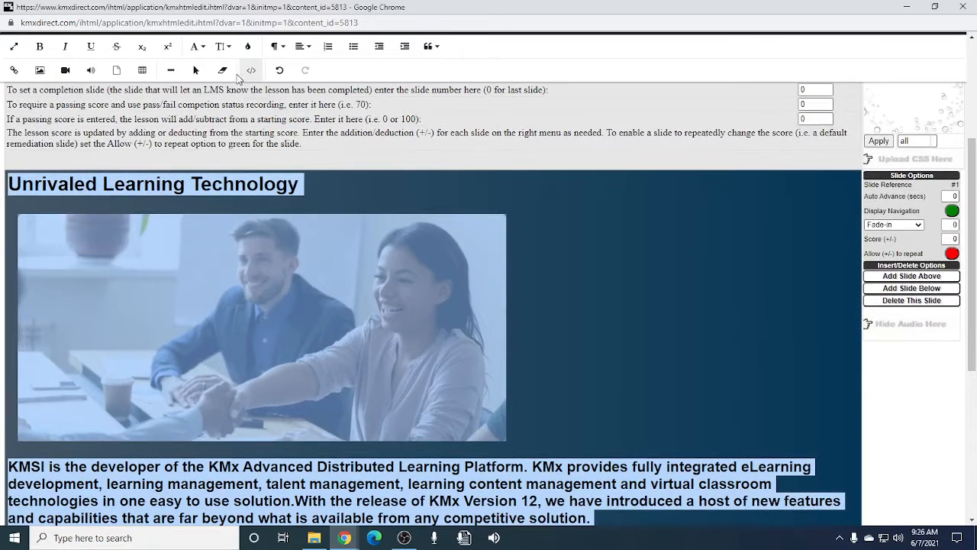
{"action": "left_click", "coordinate": [299, 49]}
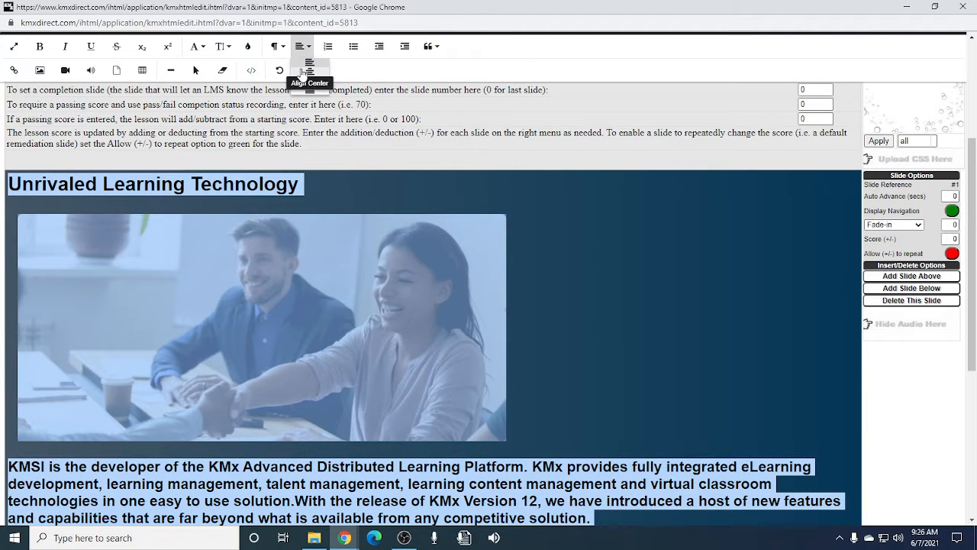
{"action": "left_click", "coordinate": [306, 72]}
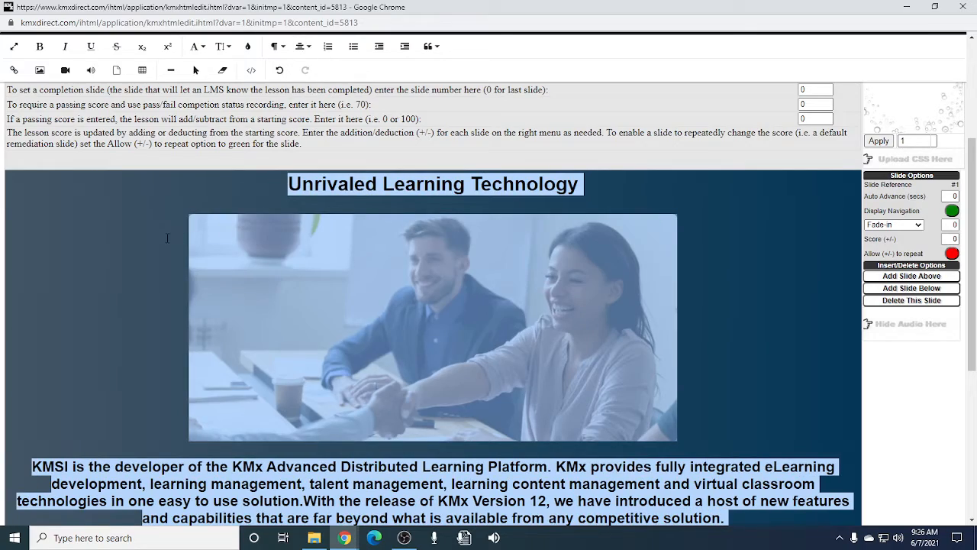
{"action": "left_click", "coordinate": [166, 239]}
Examine the centered title, image, paragraph and link buttons on slide 1
{"action": "scroll", "coordinate": [165, 239], "scroll_direction": "down", "scroll_amount": 3}
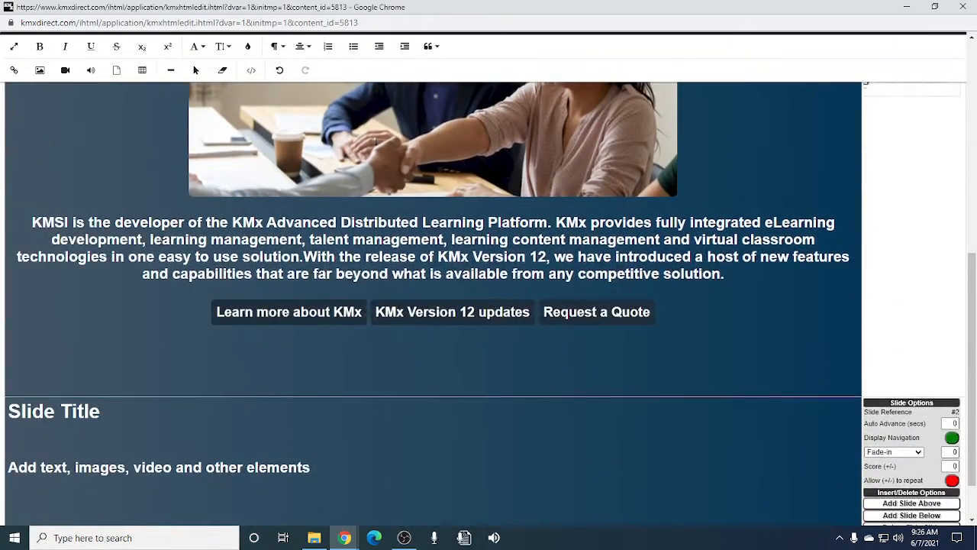
{"action": "scroll", "coordinate": [160, 241], "scroll_direction": "up", "scroll_amount": 3}
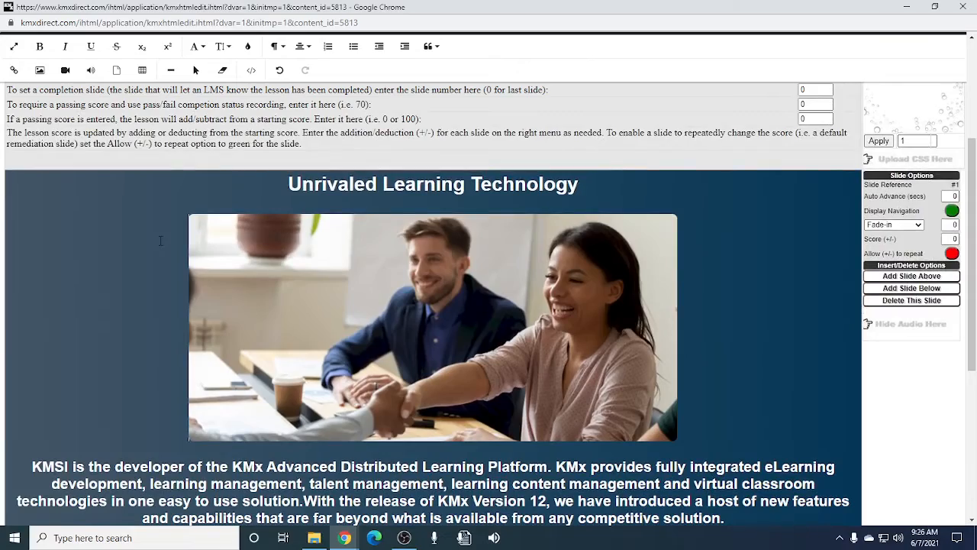
{"action": "scroll", "coordinate": [160, 240], "scroll_direction": "down", "scroll_amount": 3}
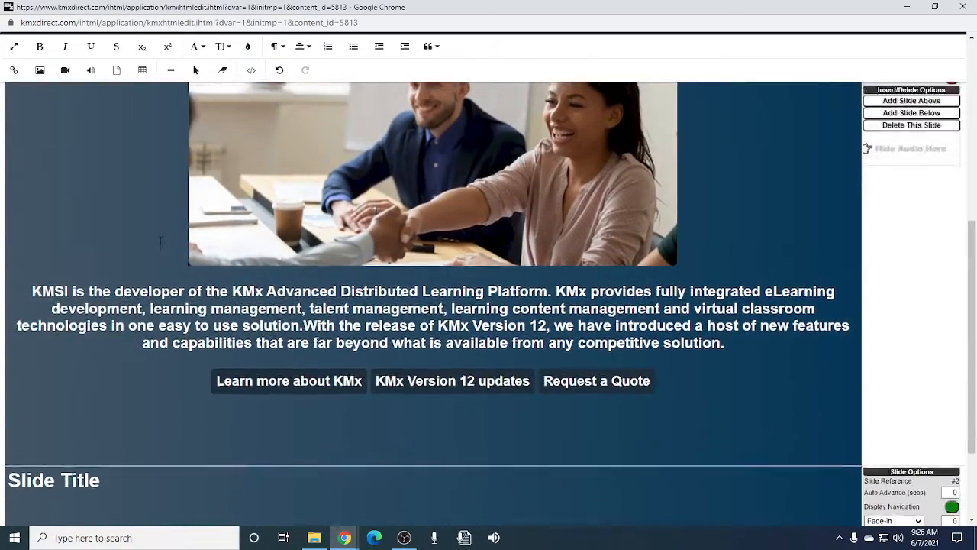
{"action": "scroll", "coordinate": [161, 240], "scroll_direction": "up", "scroll_amount": 3}
{"action": "scroll", "coordinate": [161, 240], "scroll_direction": "up", "scroll_amount": 1}
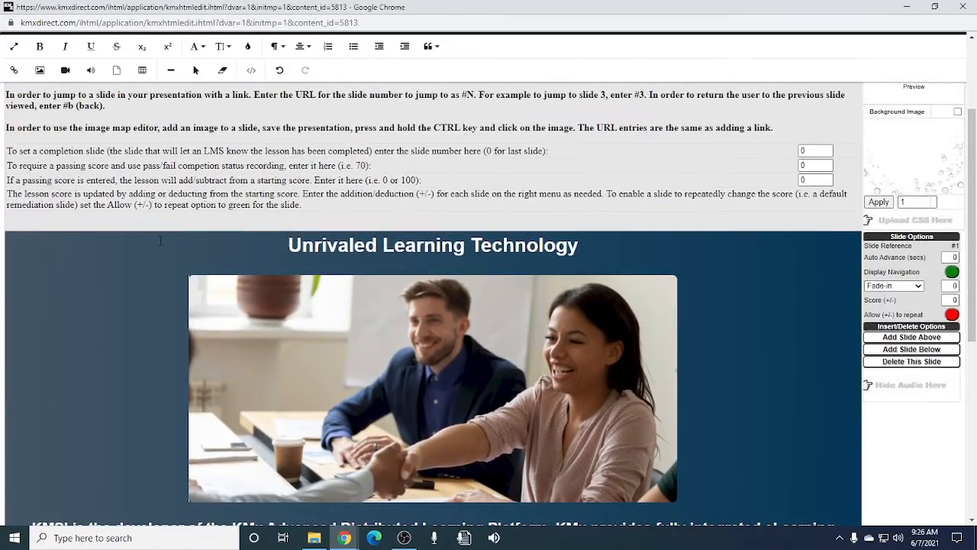
{"action": "scroll", "coordinate": [161, 241], "scroll_direction": "up", "scroll_amount": 1}
{"action": "scroll", "coordinate": [161, 240], "scroll_direction": "down", "scroll_amount": 1}
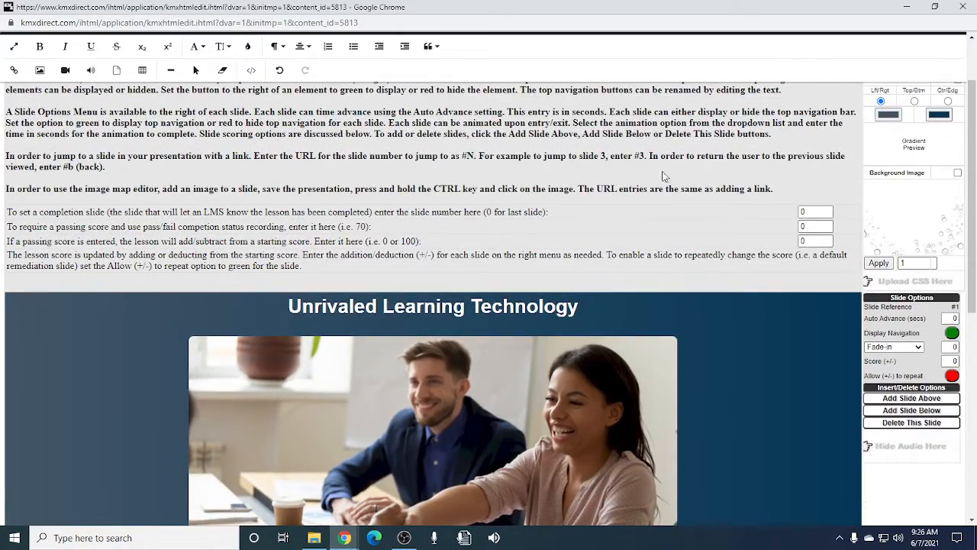
{"action": "scroll", "coordinate": [759, 337], "scroll_direction": "down", "scroll_amount": 3}
{"action": "scroll", "coordinate": [759, 337], "scroll_direction": "up", "scroll_amount": 3}
Enable the bubble background image and apply it to every slide by using "all" as the target
{"action": "left_click", "coordinate": [922, 231]}
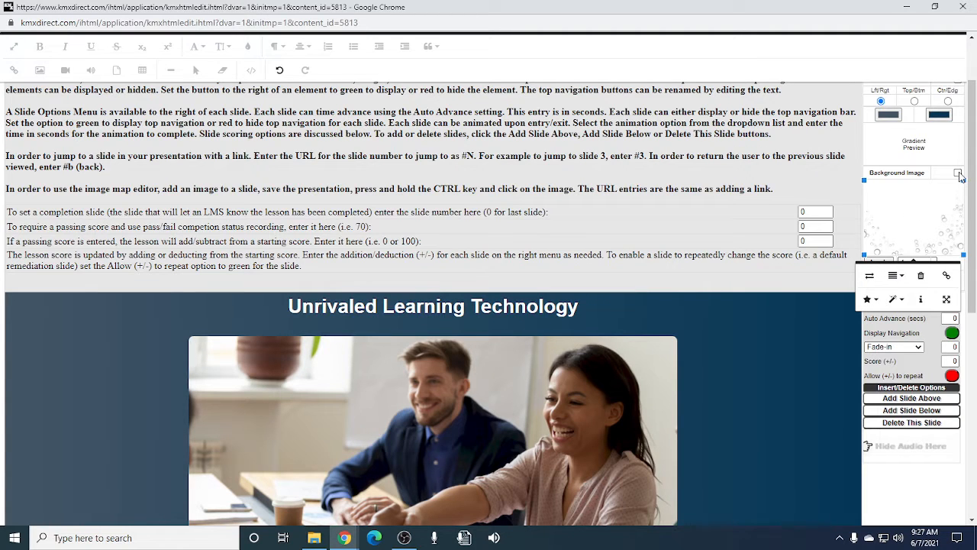
{"action": "left_click", "coordinate": [958, 173]}
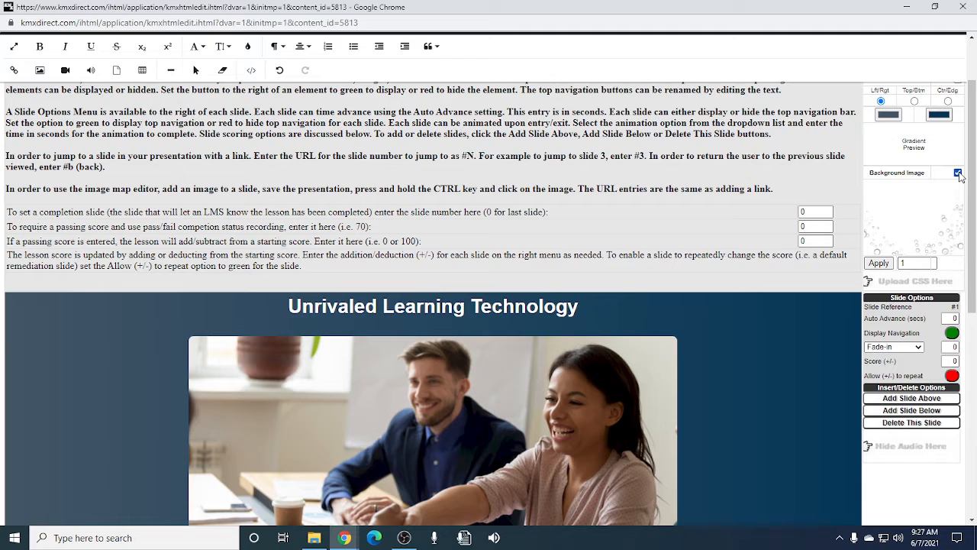
{"action": "double_click", "coordinate": [924, 262]}
{"action": "type", "text": "all"}
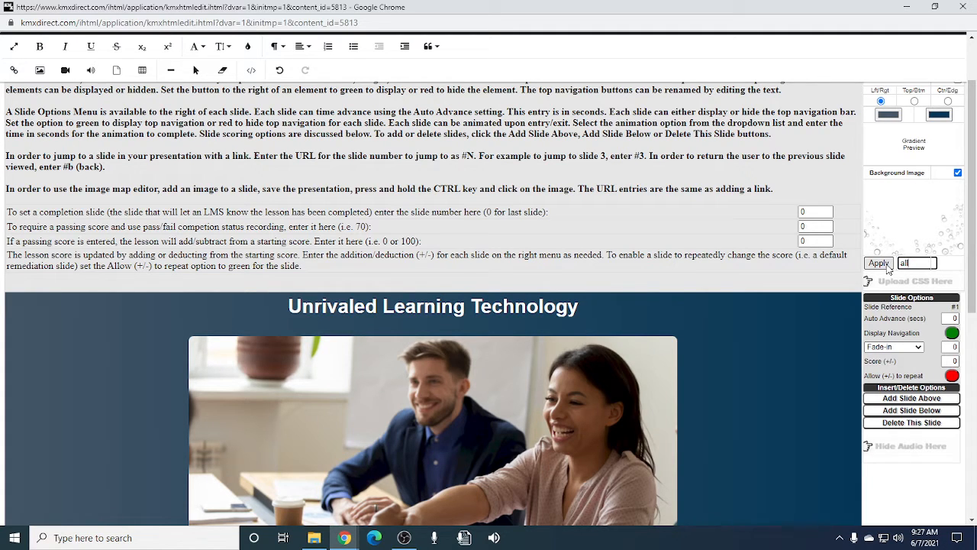
{"action": "left_click", "coordinate": [878, 264]}
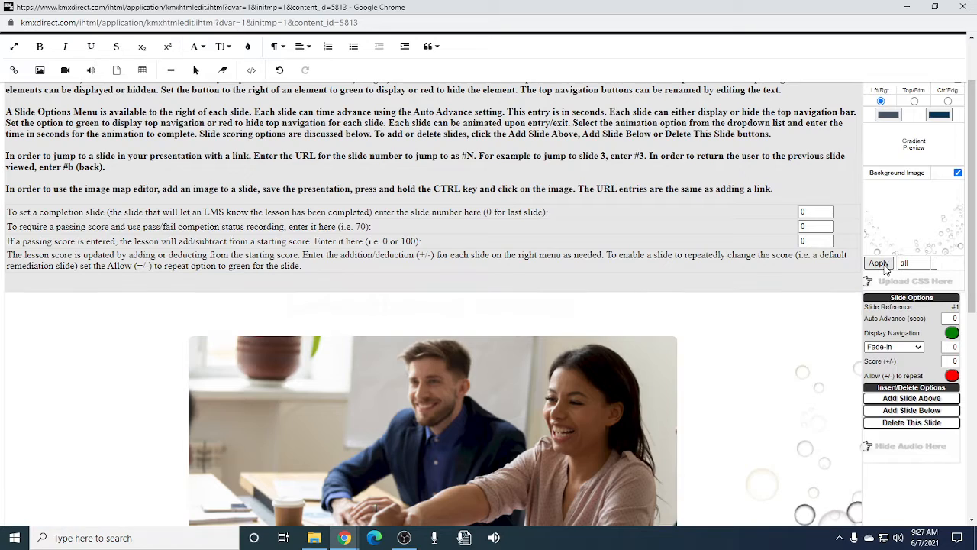
Turn the gradient back on, apply it together with the background image to all slides, and review both slides
{"action": "scroll", "coordinate": [886, 268], "scroll_direction": "up", "scroll_amount": 1}
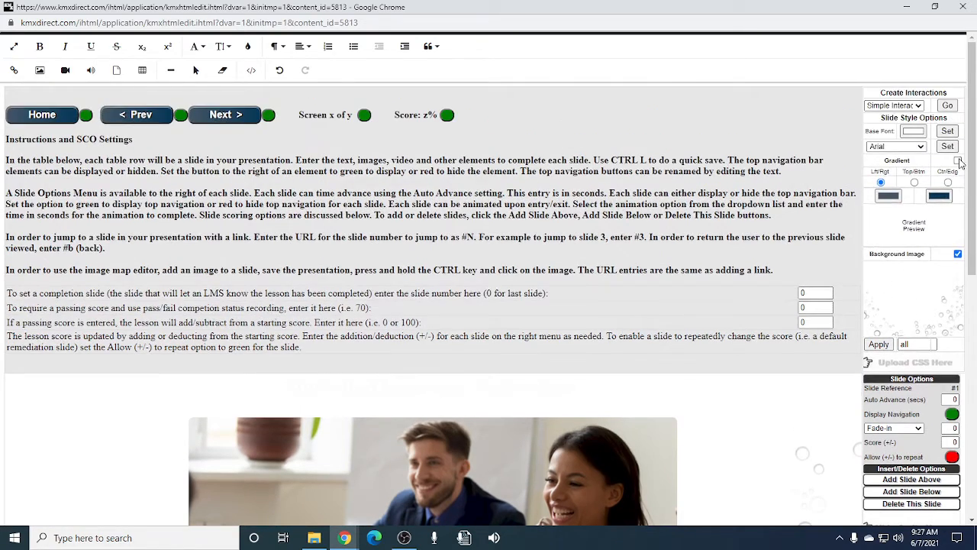
{"action": "scroll", "coordinate": [888, 350], "scroll_direction": "down", "scroll_amount": 5}
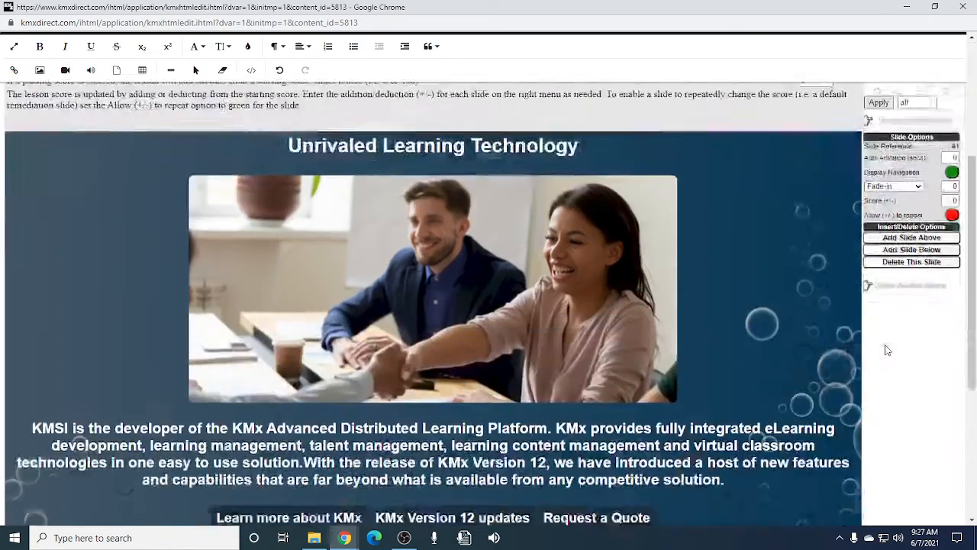
{"action": "scroll", "coordinate": [888, 350], "scroll_direction": "down", "scroll_amount": 2}
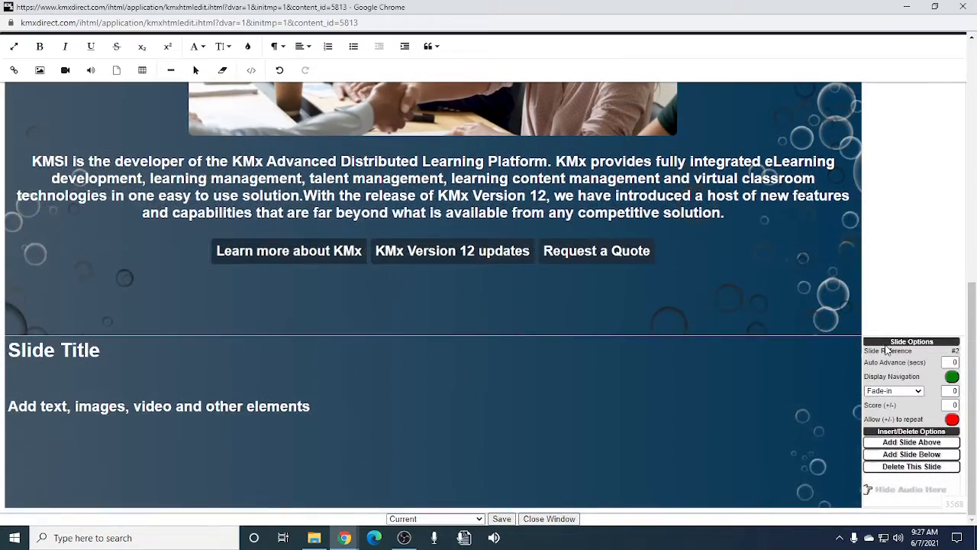
{"action": "scroll", "coordinate": [887, 351], "scroll_direction": "up", "scroll_amount": 1}
{"action": "scroll", "coordinate": [887, 352], "scroll_direction": "up", "scroll_amount": 4}
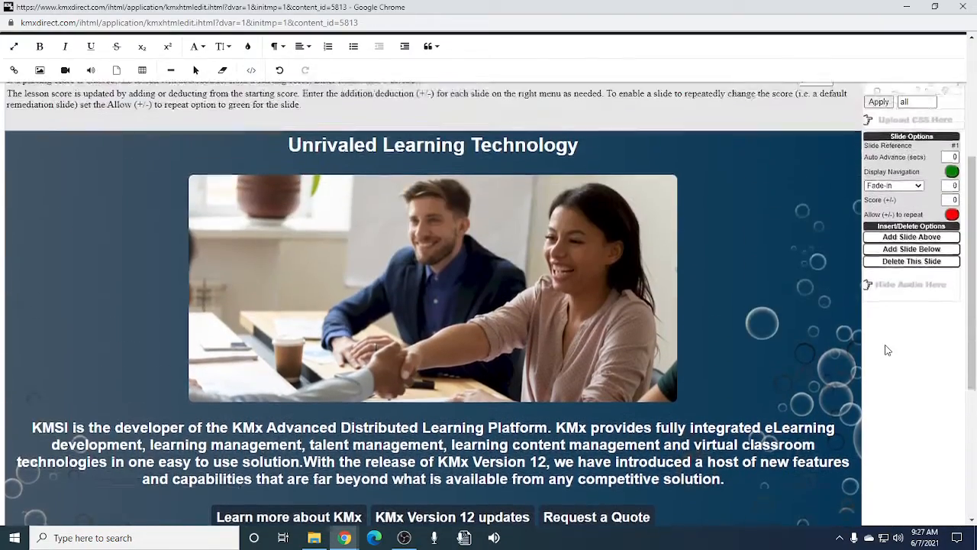
{"action": "scroll", "coordinate": [887, 349], "scroll_direction": "down", "scroll_amount": 3}
{"action": "scroll", "coordinate": [886, 349], "scroll_direction": "down", "scroll_amount": 3}
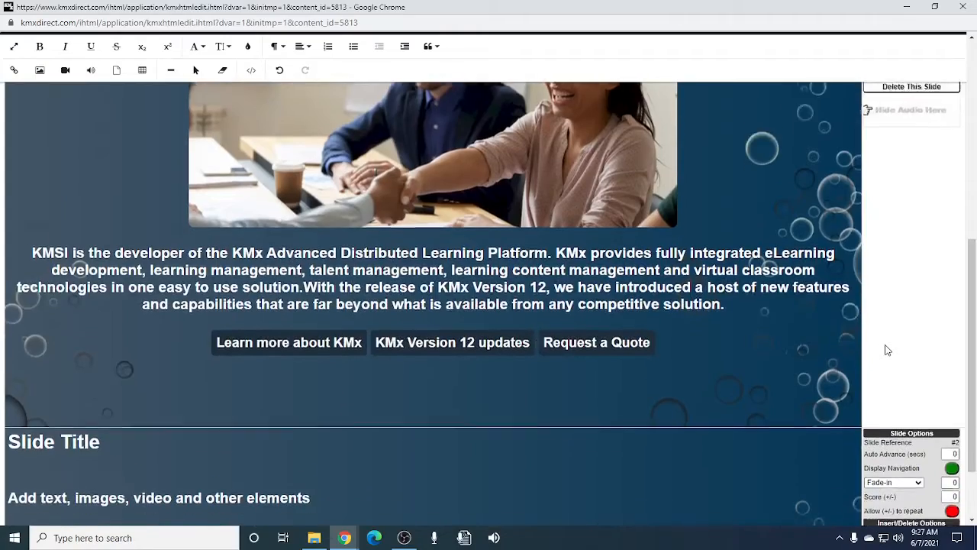
Switch to the presentation preview and check it by advancing to slide 2 and returning to the home slide
{"action": "scroll", "coordinate": [885, 349], "scroll_direction": "up", "scroll_amount": 6}
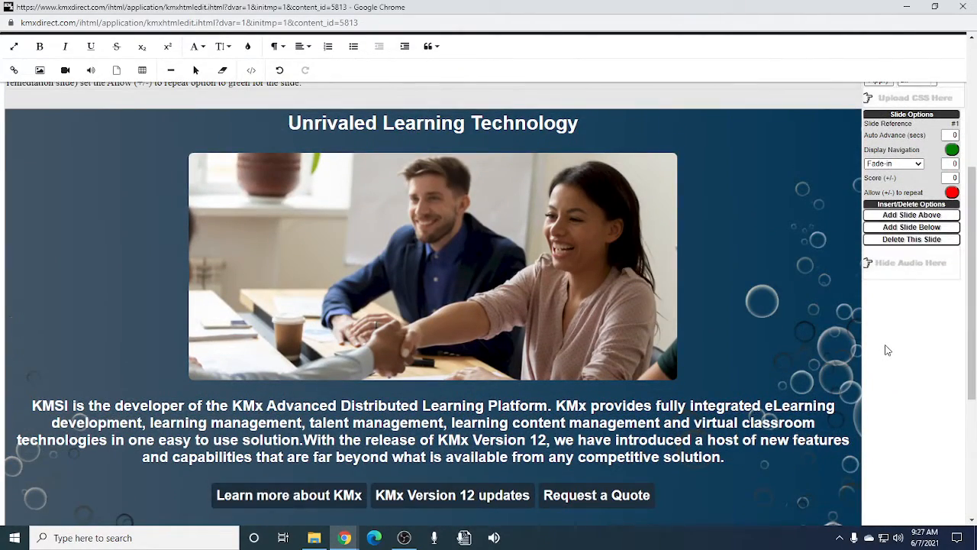
{"action": "scroll", "coordinate": [885, 350], "scroll_direction": "up", "scroll_amount": 1}
{"action": "mouse_move", "coordinate": [344, 537]}
{"action": "left_click", "coordinate": [472, 475]}
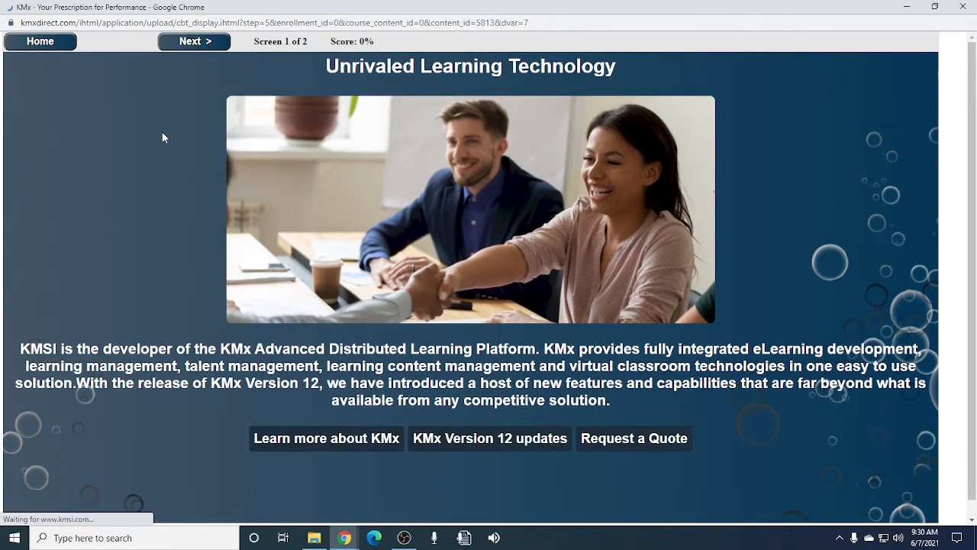
{"action": "left_click", "coordinate": [177, 45]}
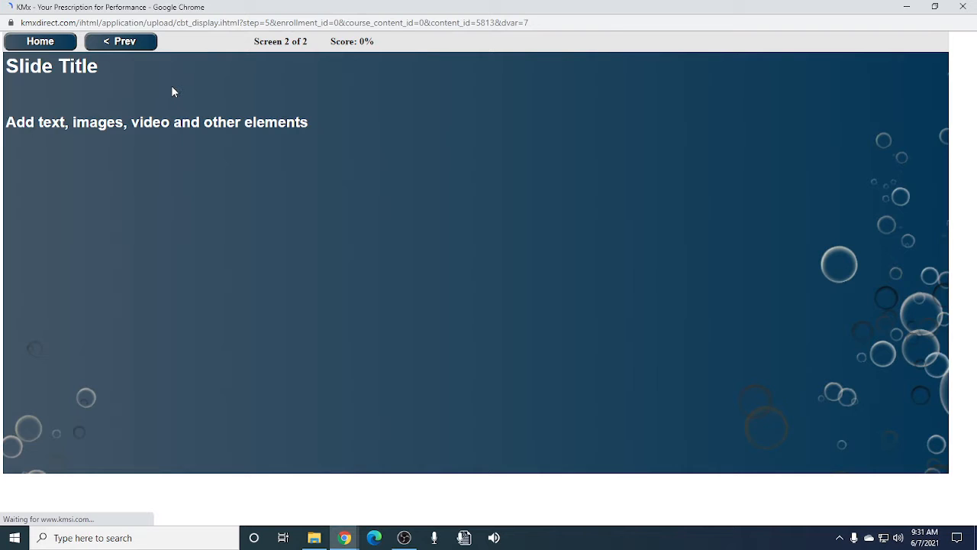
{"action": "left_click", "coordinate": [48, 44]}
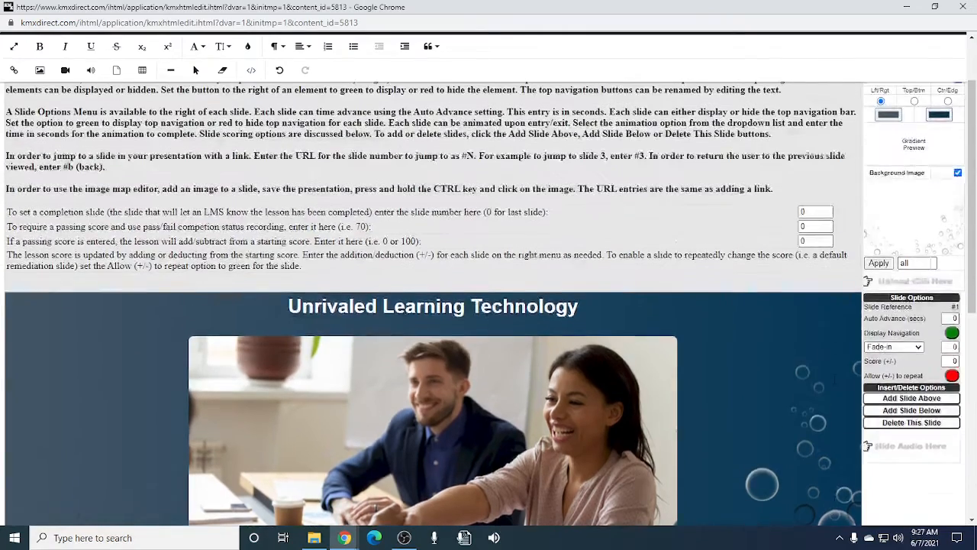
{"action": "scroll", "coordinate": [834, 379], "scroll_direction": "up", "scroll_amount": 1}
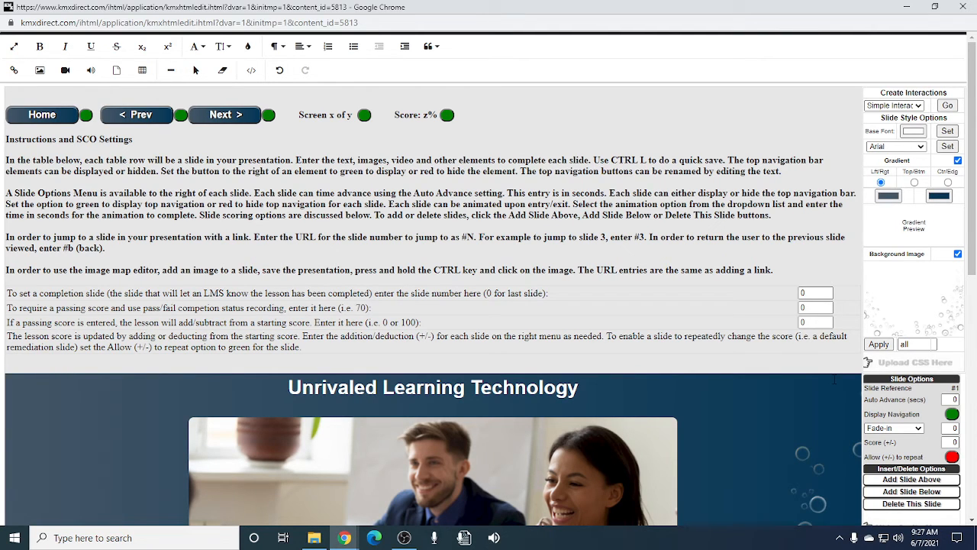
{"action": "scroll", "coordinate": [834, 379], "scroll_direction": "down", "scroll_amount": 2}
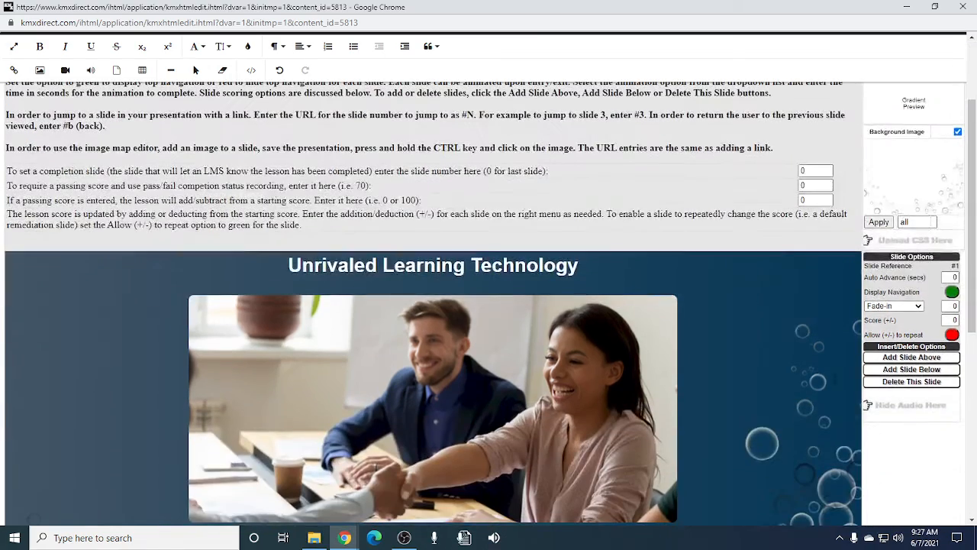
{"action": "scroll", "coordinate": [832, 379], "scroll_direction": "down", "scroll_amount": 3}
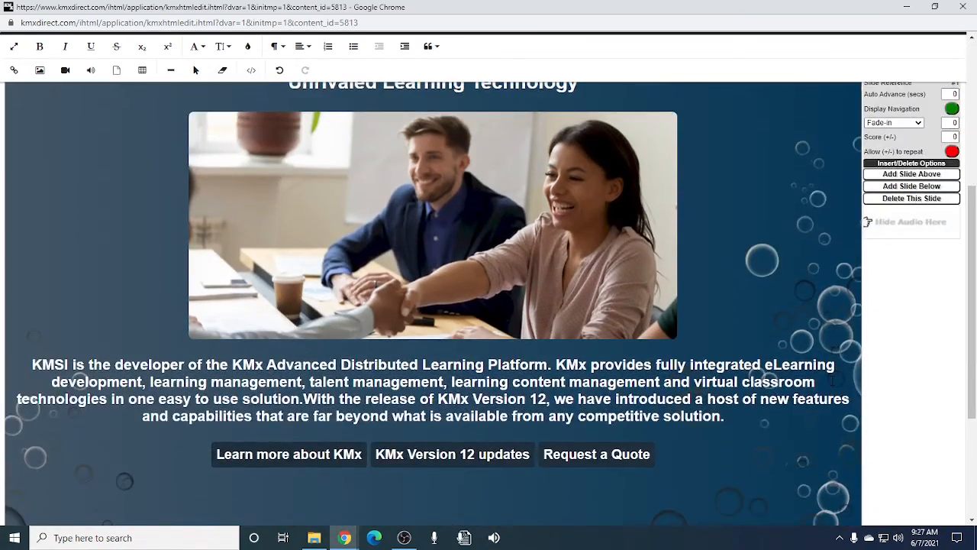